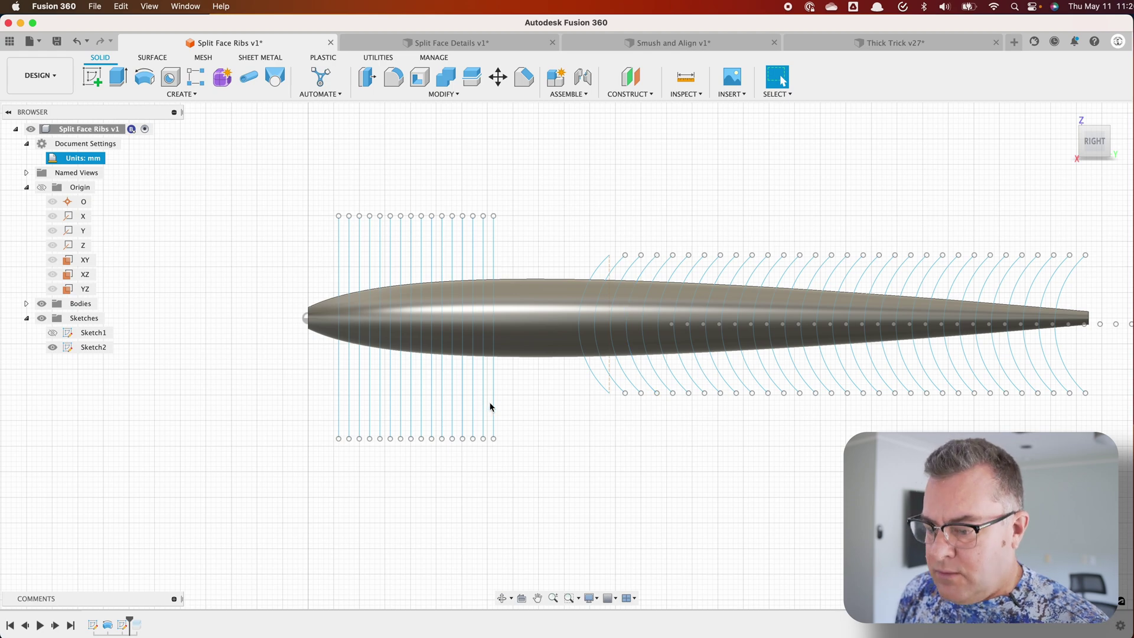
Split the teardrop body using Sketch2's straight and curved rib lines as splitting tools
{"action": "left_click", "coordinate": [442, 94]}
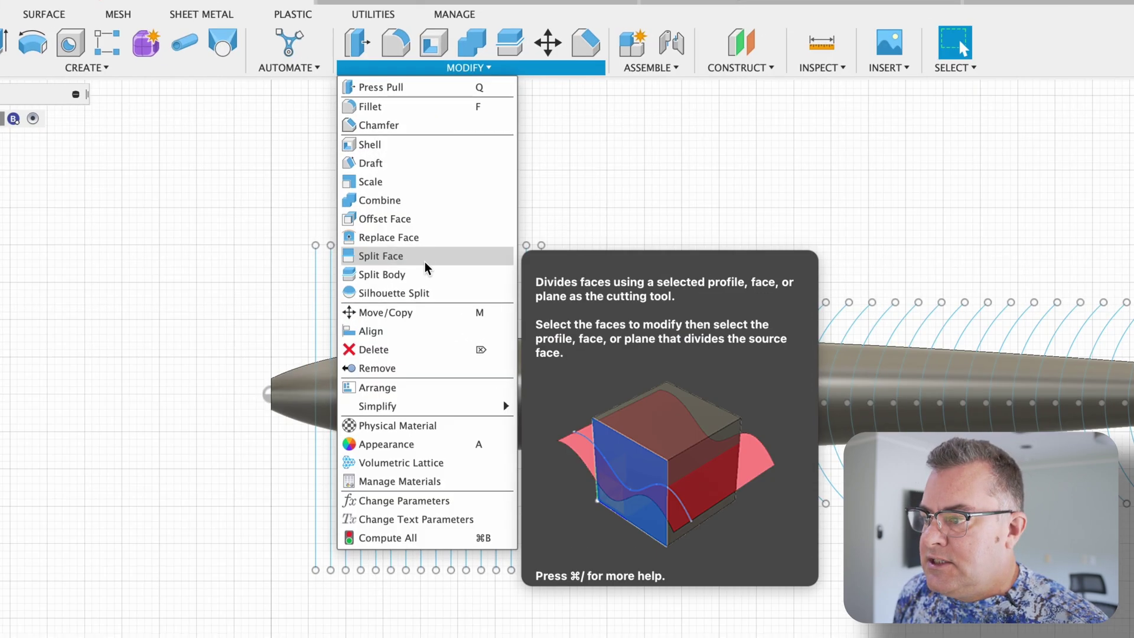
{"action": "left_click", "coordinate": [423, 271]}
{"action": "left_click", "coordinate": [603, 361]}
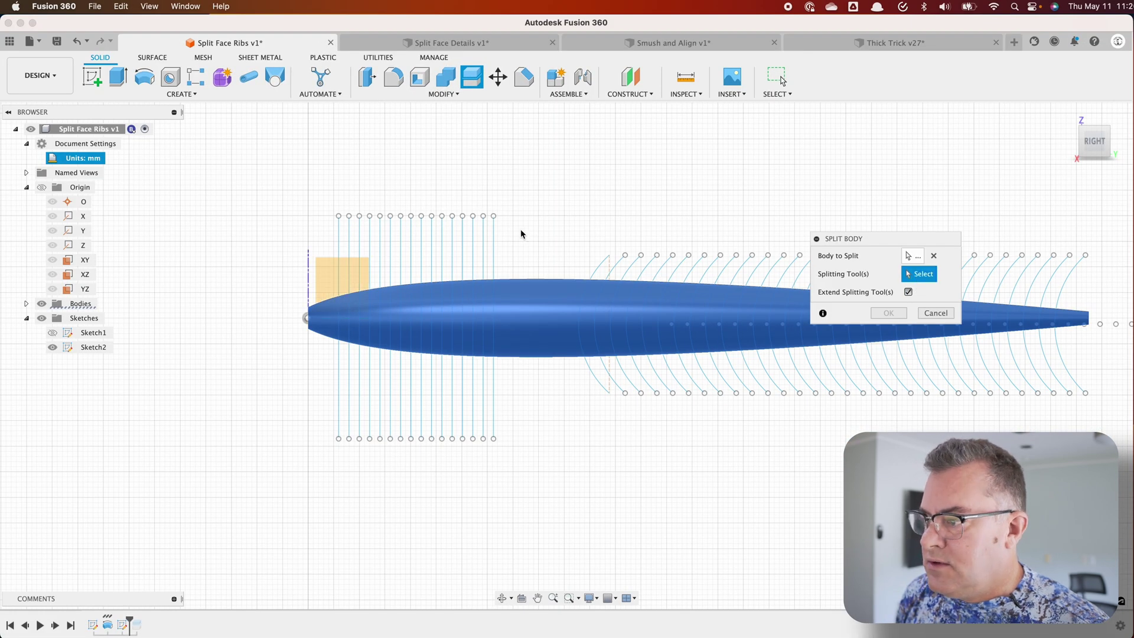
{"action": "left_click", "coordinate": [330, 227]}
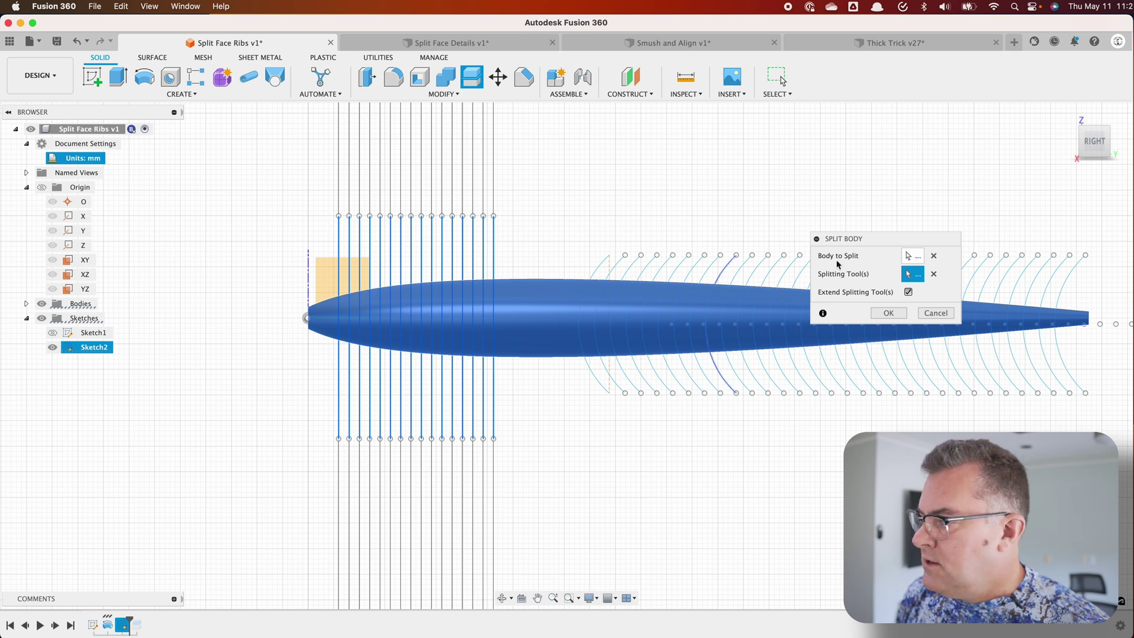
{"action": "left_click", "coordinate": [590, 263]}
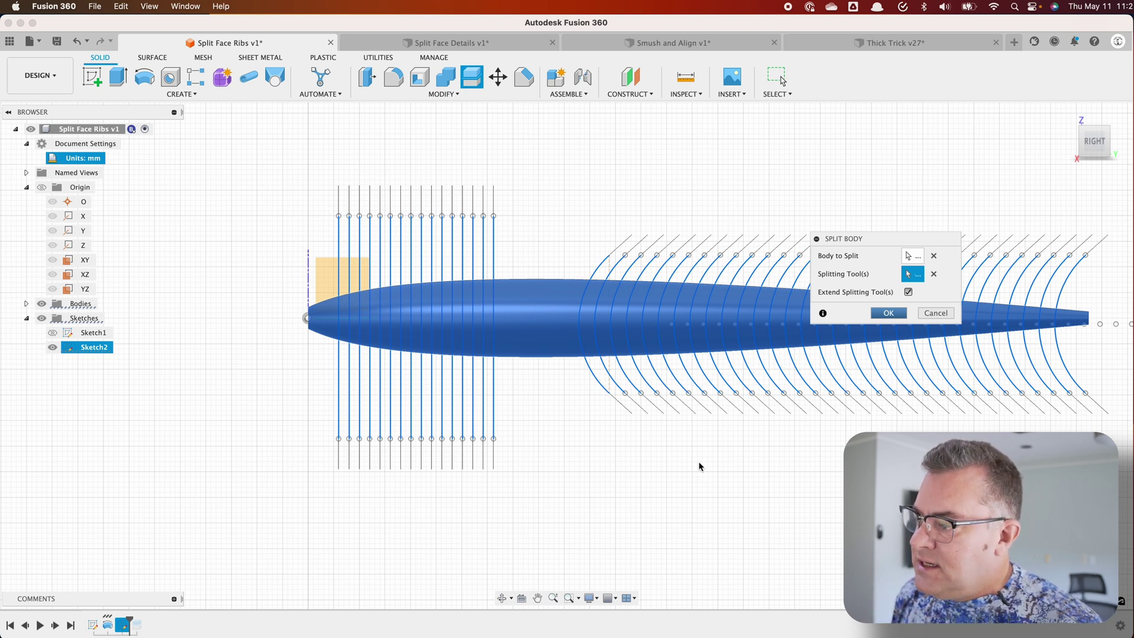
{"action": "key", "text": "Return"}
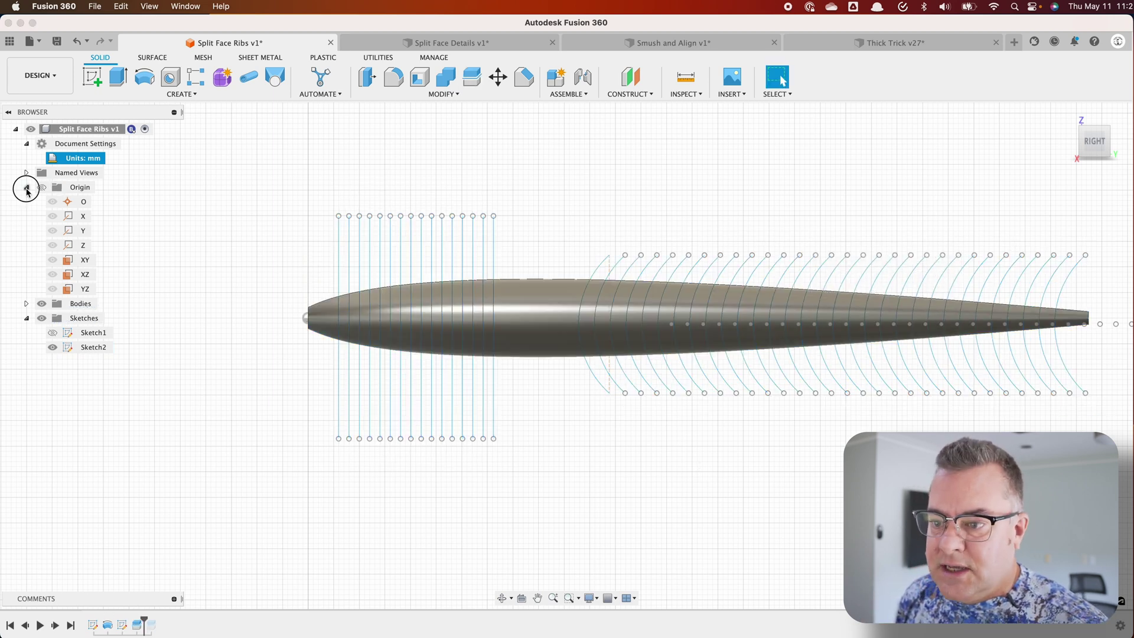
Apply a 1 mm Rule Fillet to all edges of every split body
{"action": "left_click", "coordinate": [26, 187]}
{"action": "left_click", "coordinate": [26, 201]}
{"action": "scroll", "coordinate": [29, 205], "scroll_direction": "down", "scroll_amount": 3}
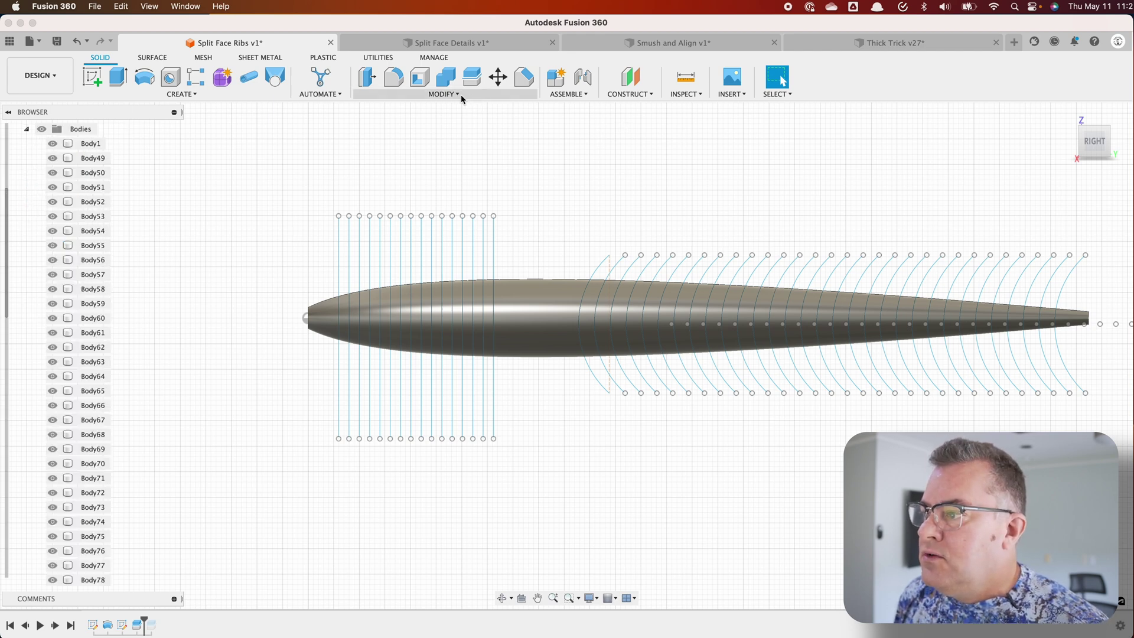
{"action": "left_click", "coordinate": [392, 78]}
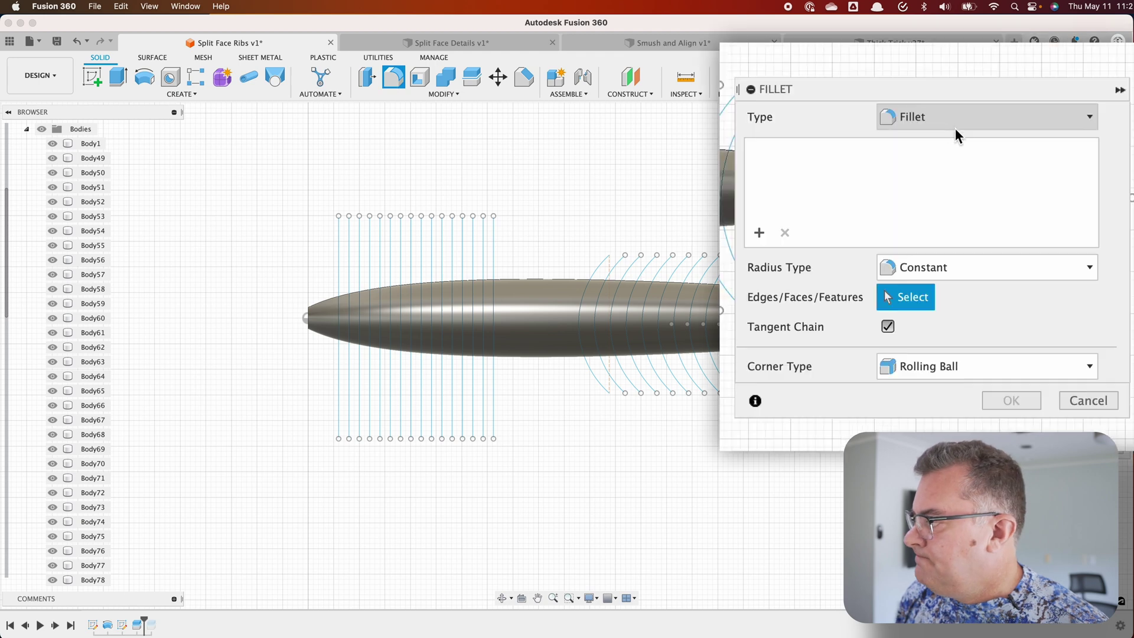
{"action": "left_click", "coordinate": [954, 123]}
{"action": "left_click", "coordinate": [948, 164]}
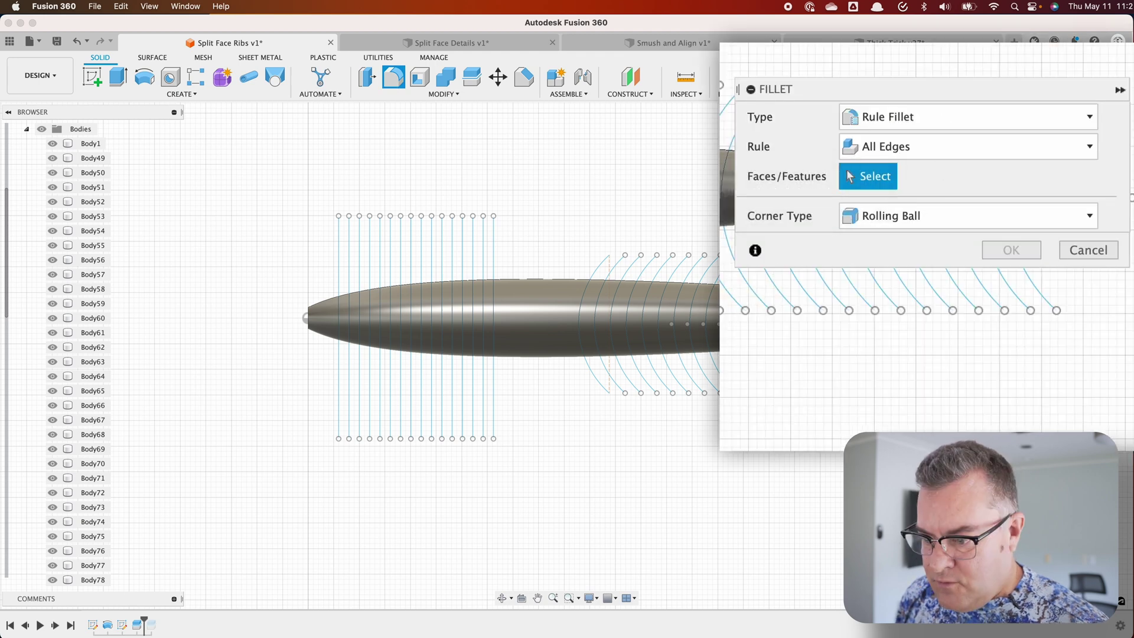
{"action": "left_click", "coordinate": [139, 626]}
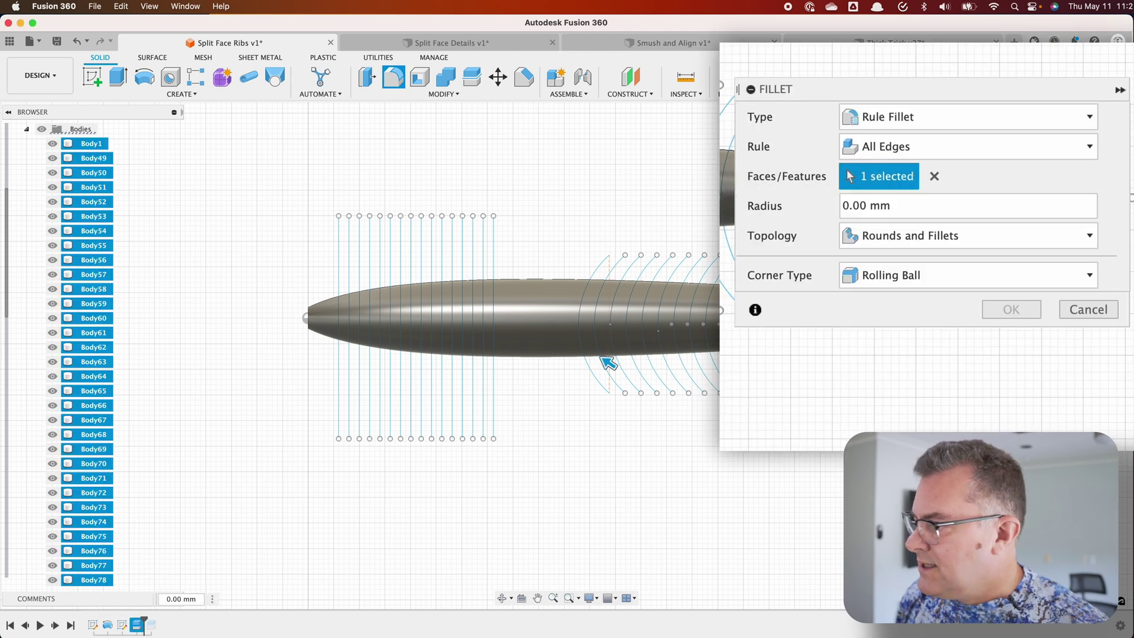
{"action": "double_click", "coordinate": [900, 216]}
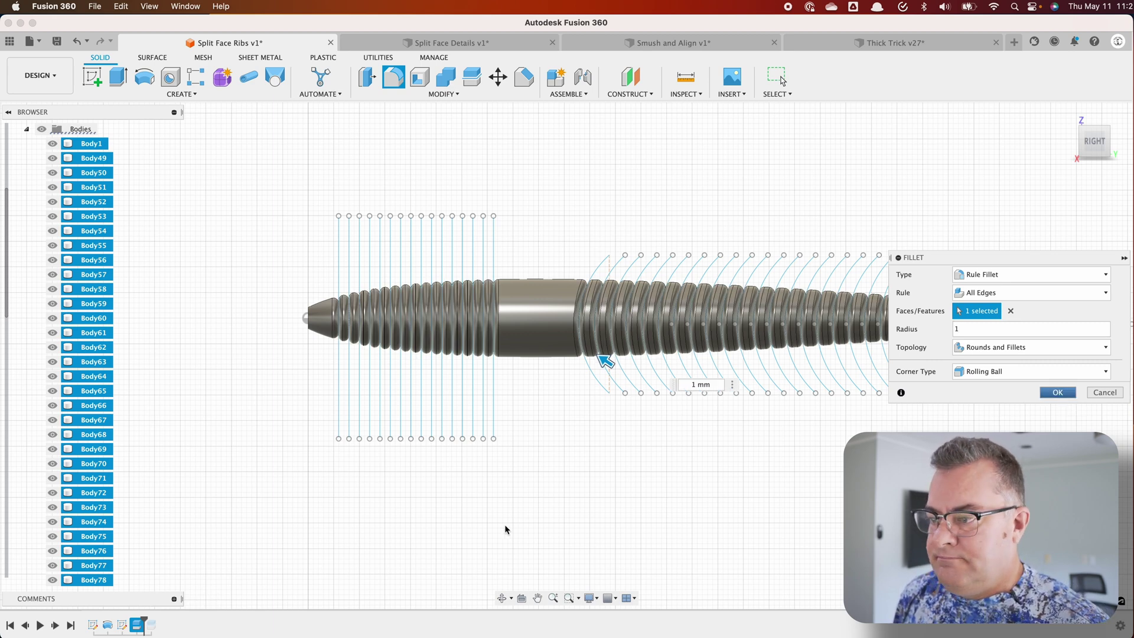
{"action": "key", "text": "Return"}
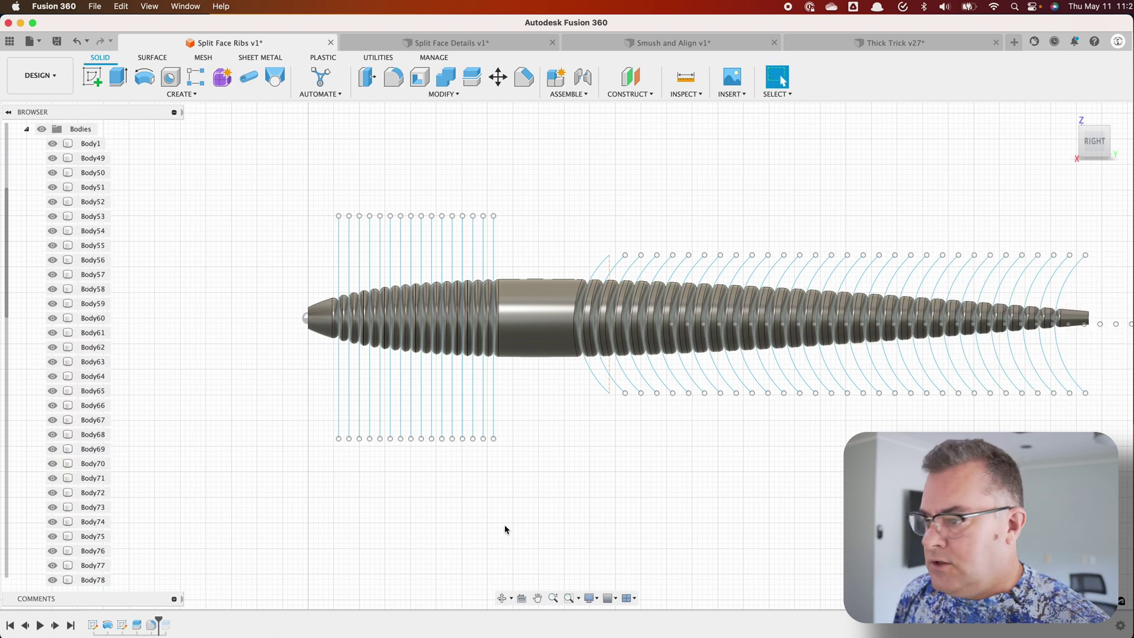
Combine Body50–Body95 into target Body1, then hide Sketch2
{"action": "left_click", "coordinate": [446, 77]}
{"action": "left_click", "coordinate": [97, 145]}
{"action": "left_click", "coordinate": [94, 172]}
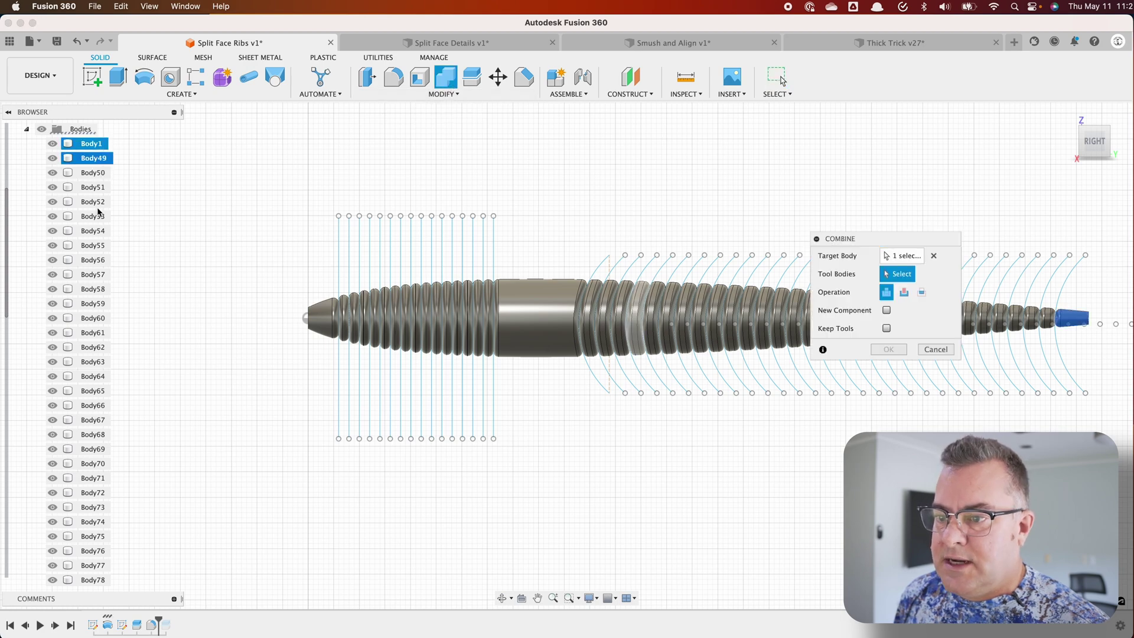
{"action": "scroll", "coordinate": [96, 390], "scroll_direction": "down", "scroll_amount": 15}
{"action": "left_click", "coordinate": [94, 536], "text": "shift"}
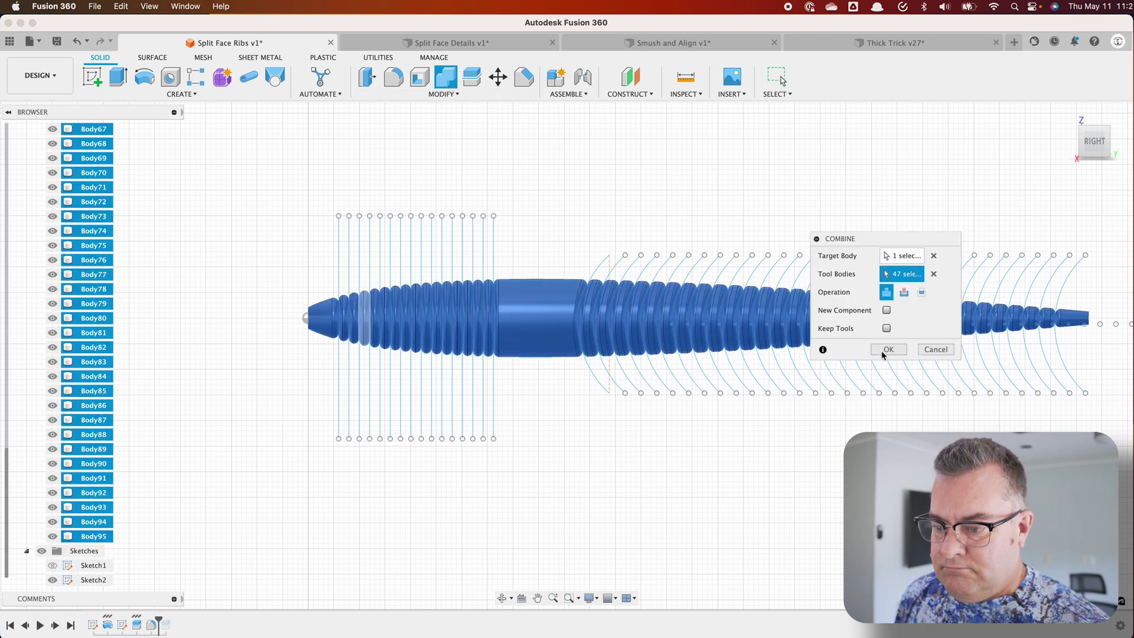
{"action": "left_click", "coordinate": [886, 349]}
{"action": "left_click", "coordinate": [53, 260]}
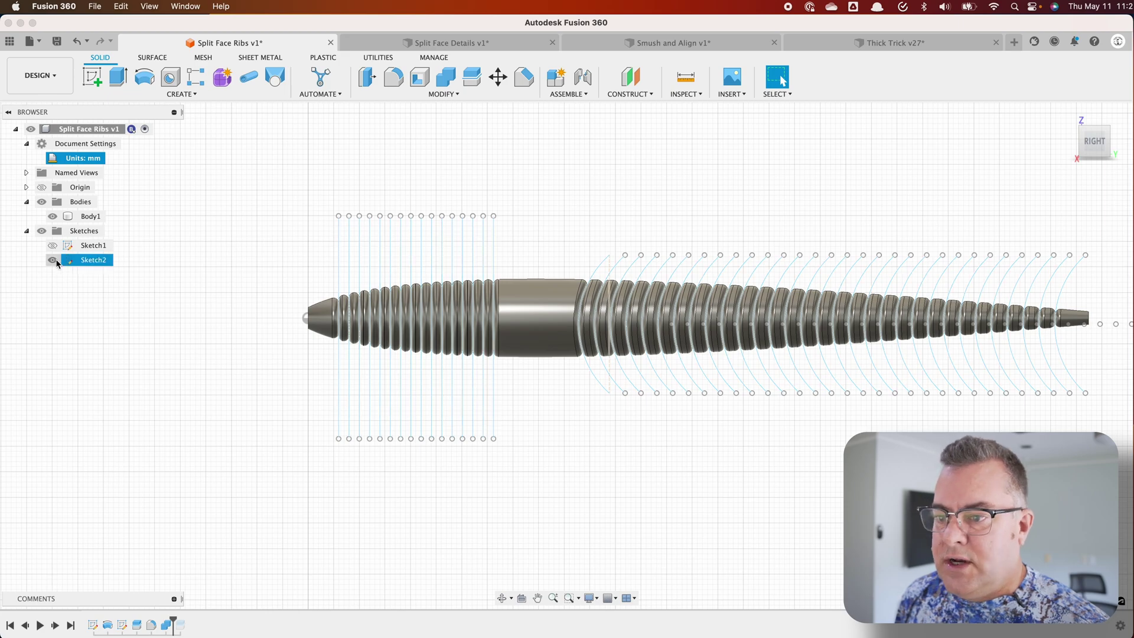
{"action": "middle_click_drag", "start_coordinate": [406, 456], "coordinate": [414, 492], "text": "shift"}
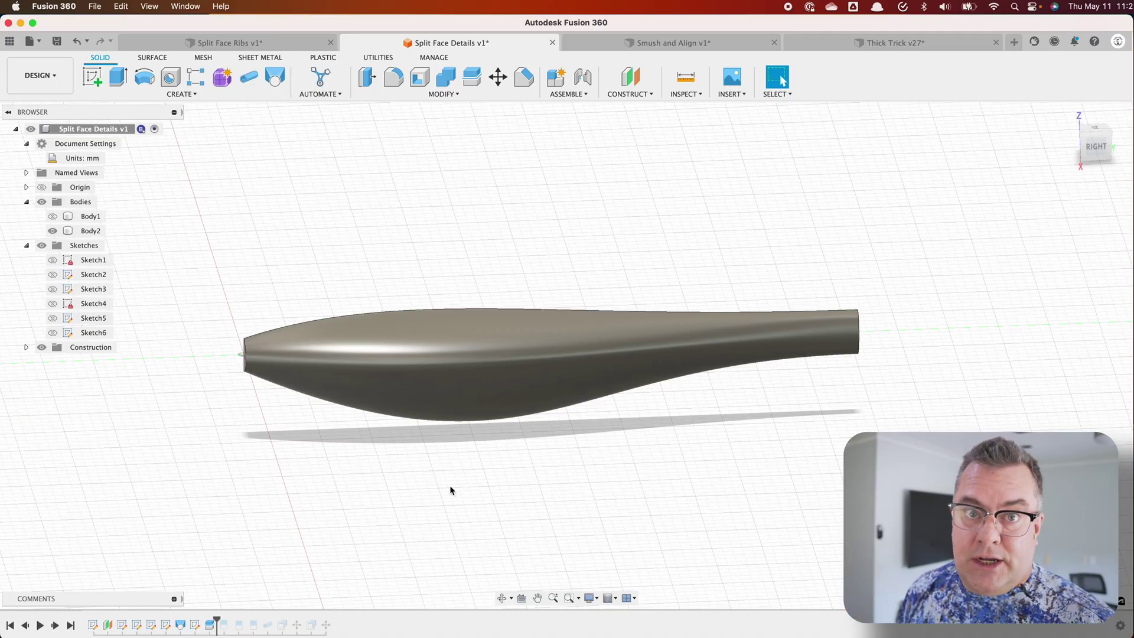
Orbit the Split Face Details model to view the teardrop body from an angle
{"action": "mouse_move", "coordinate": [441, 491]}
{"action": "middle_mouse_down", "text": "shift"}
{"action": "mouse_move", "coordinate": [538, 473]}
{"action": "mouse_move", "coordinate": [452, 487]}
{"action": "middle_mouse_up", "text": "shift"}
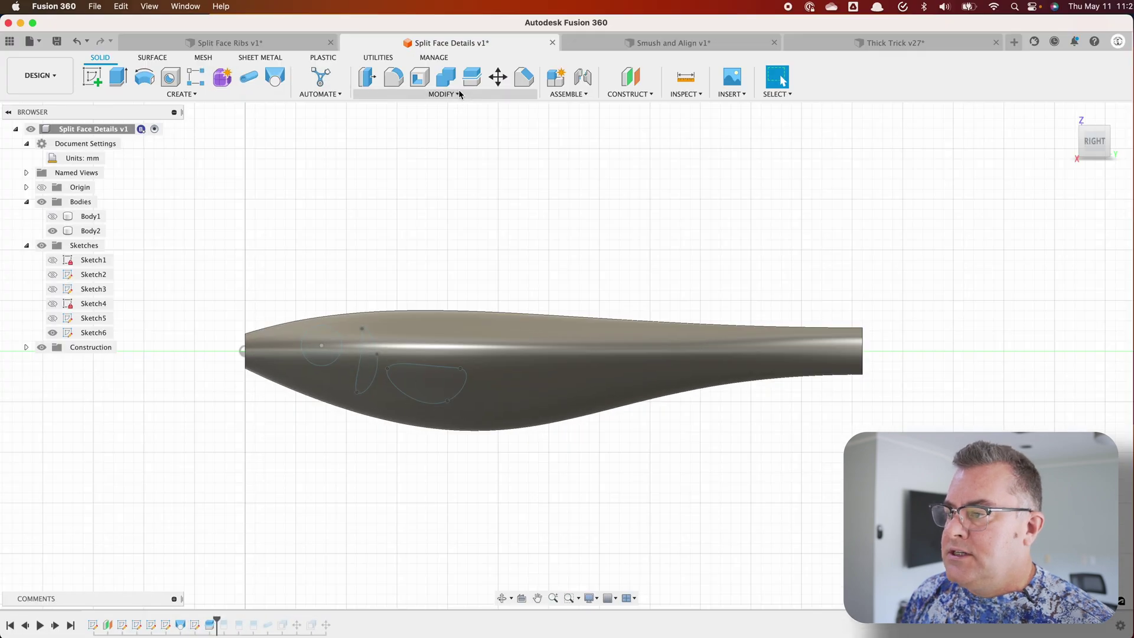
{"action": "left_click", "coordinate": [458, 94]}
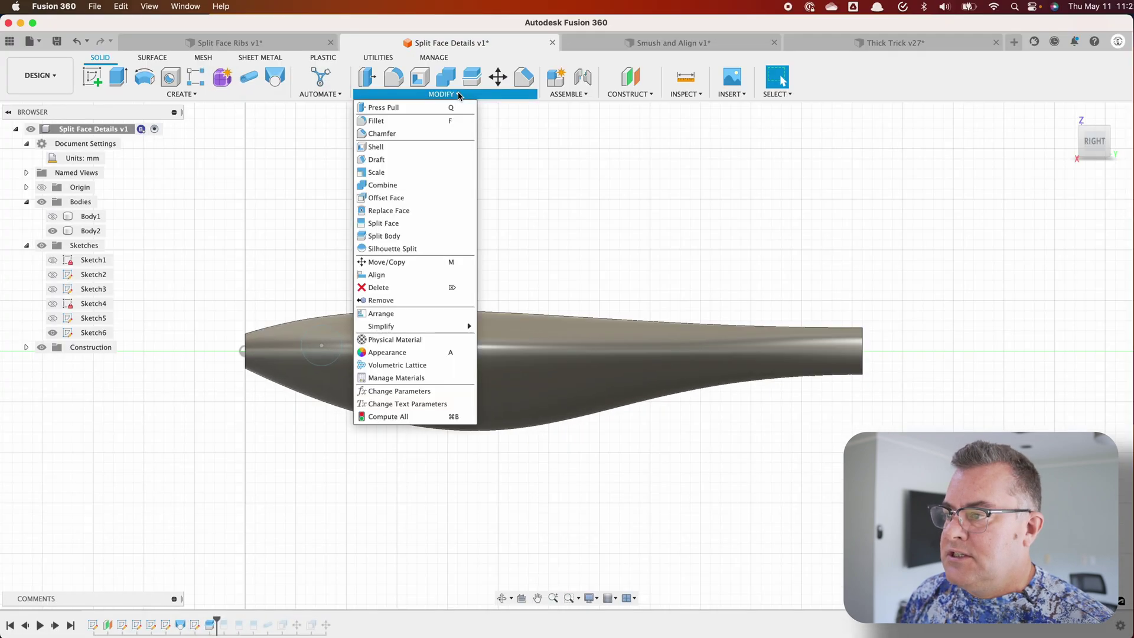
Split Body2's face with the small nose circle, then hide Sketch6
{"action": "left_click", "coordinate": [402, 223]}
{"action": "left_click", "coordinate": [510, 370]}
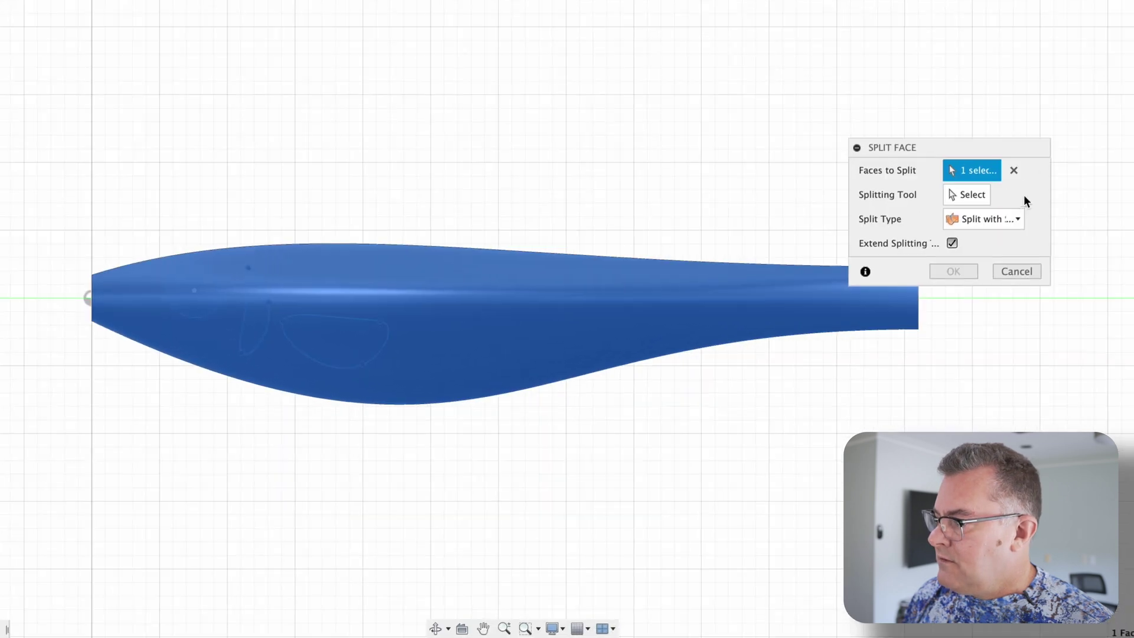
{"action": "left_click", "coordinate": [898, 276]}
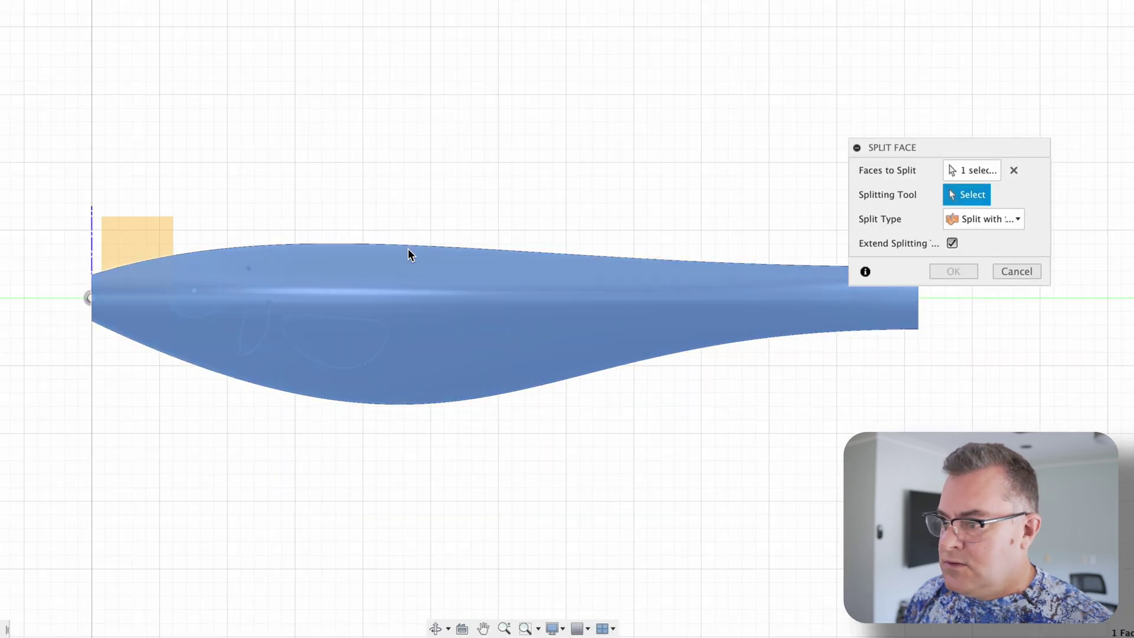
{"action": "left_click", "coordinate": [208, 312]}
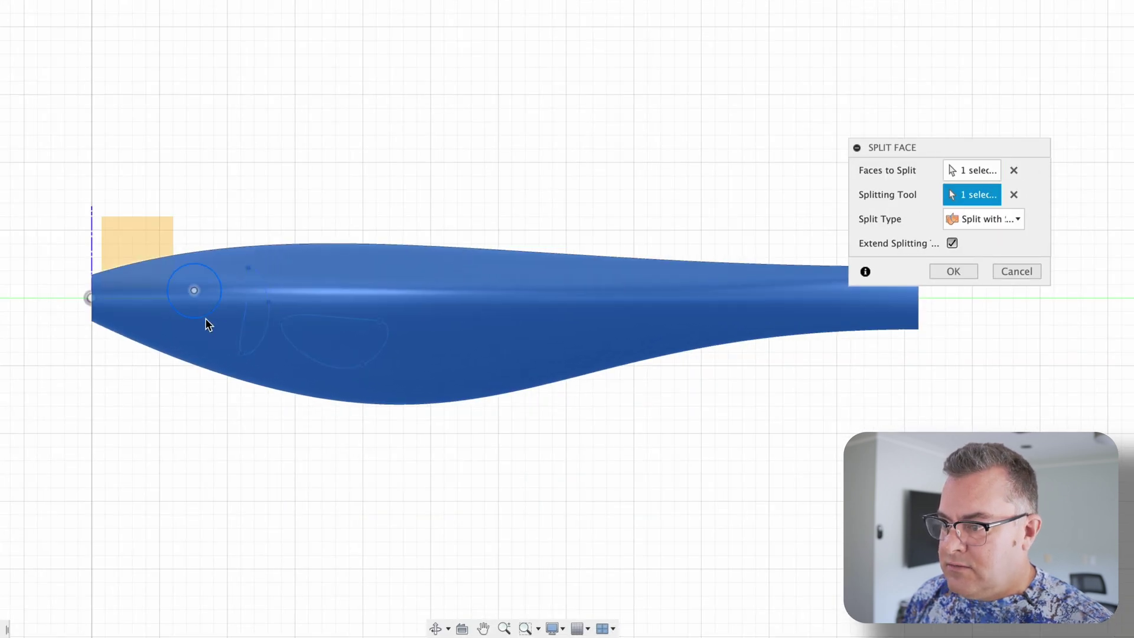
{"action": "left_click", "coordinate": [951, 275]}
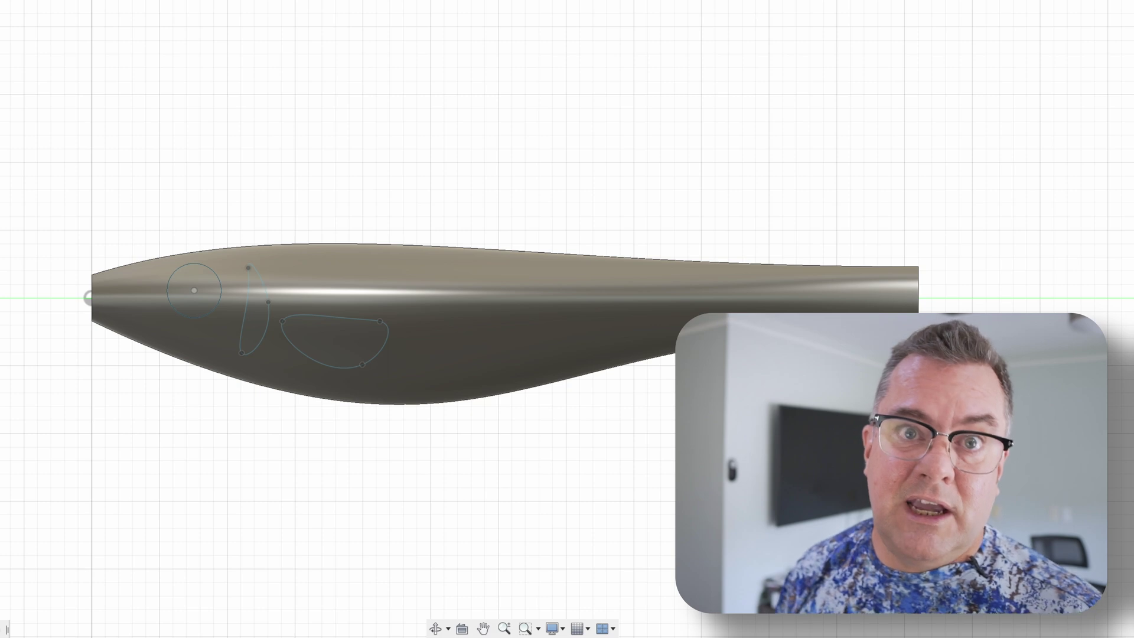
{"action": "left_click", "coordinate": [52, 334]}
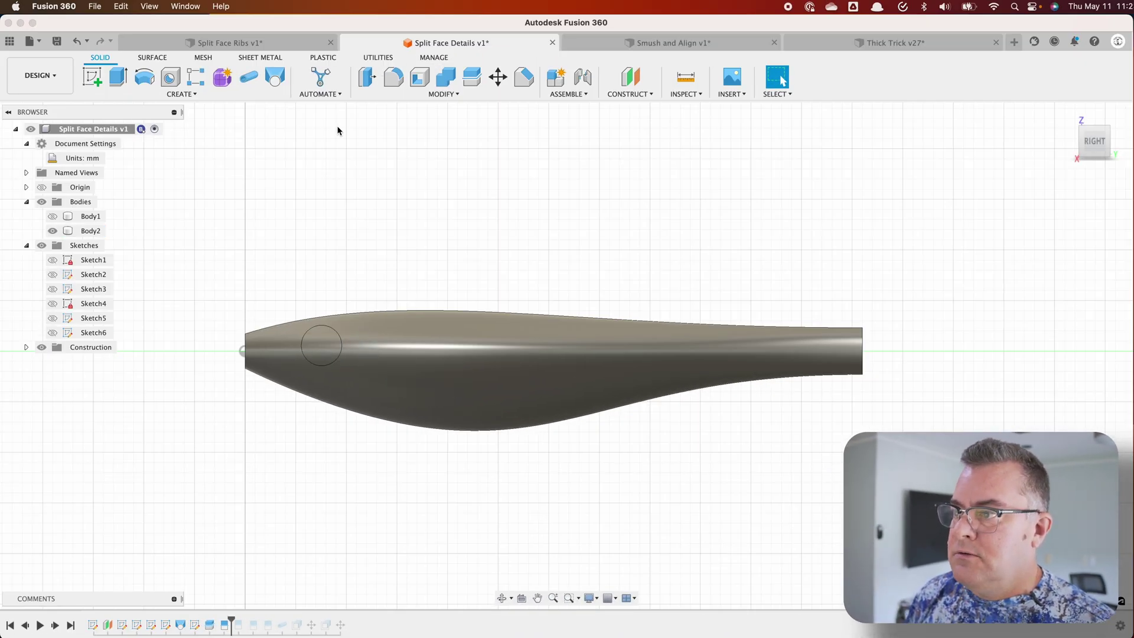
Sweep a 1 mm pipe along the circular split edge as new Body3
{"action": "left_click", "coordinate": [249, 77]}
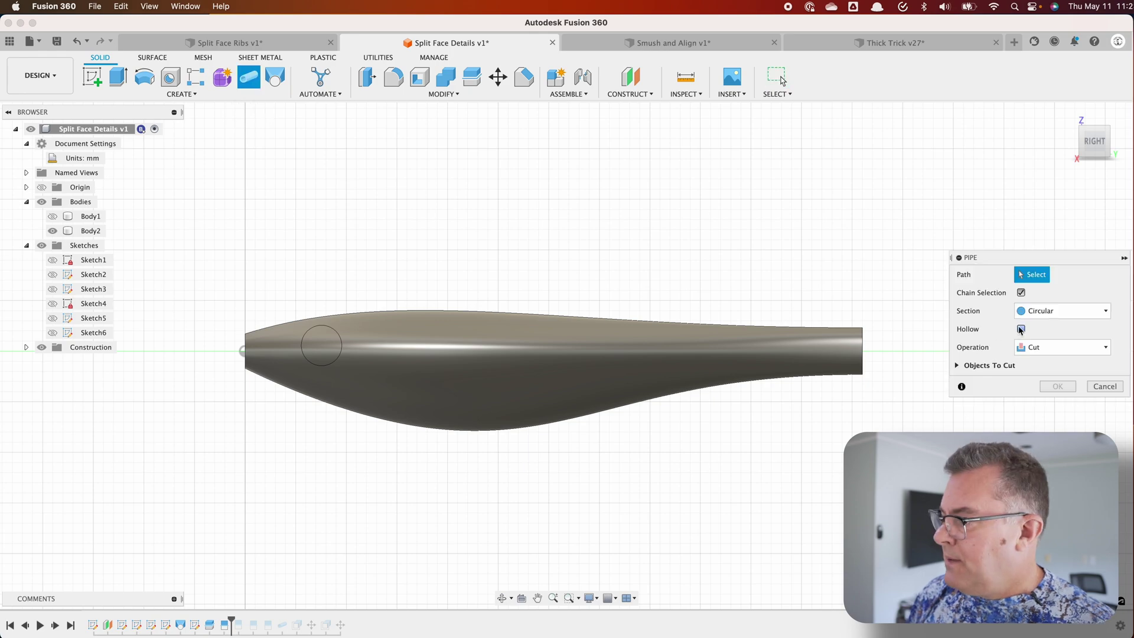
{"action": "left_click", "coordinate": [322, 365]}
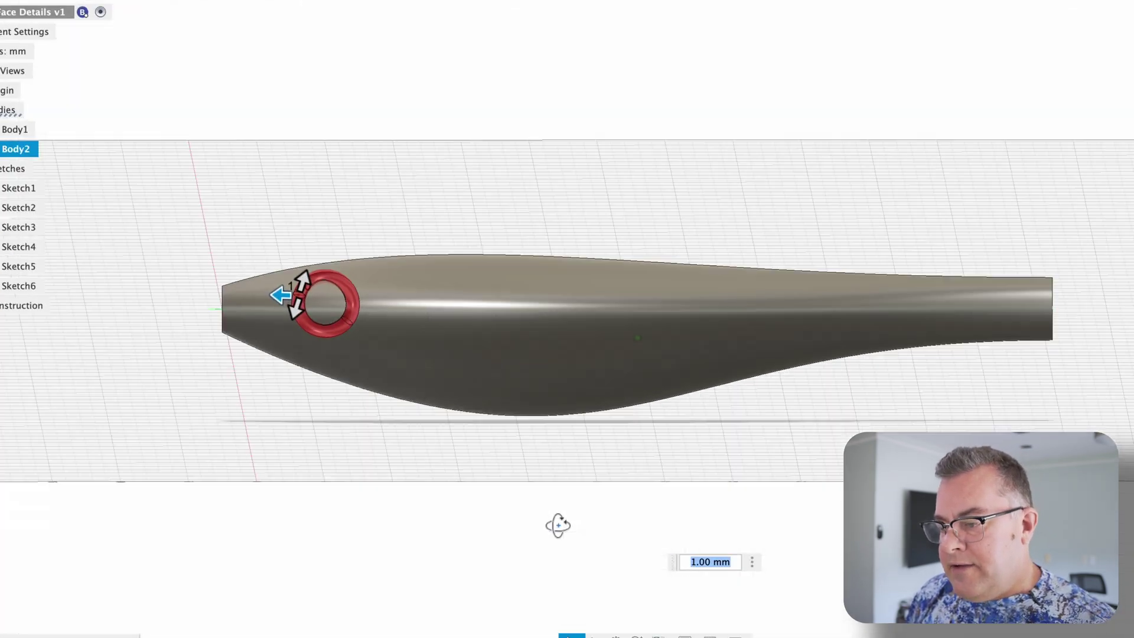
{"action": "middle_click_drag", "start_coordinate": [557, 524], "coordinate": [487, 491], "text": "shift"}
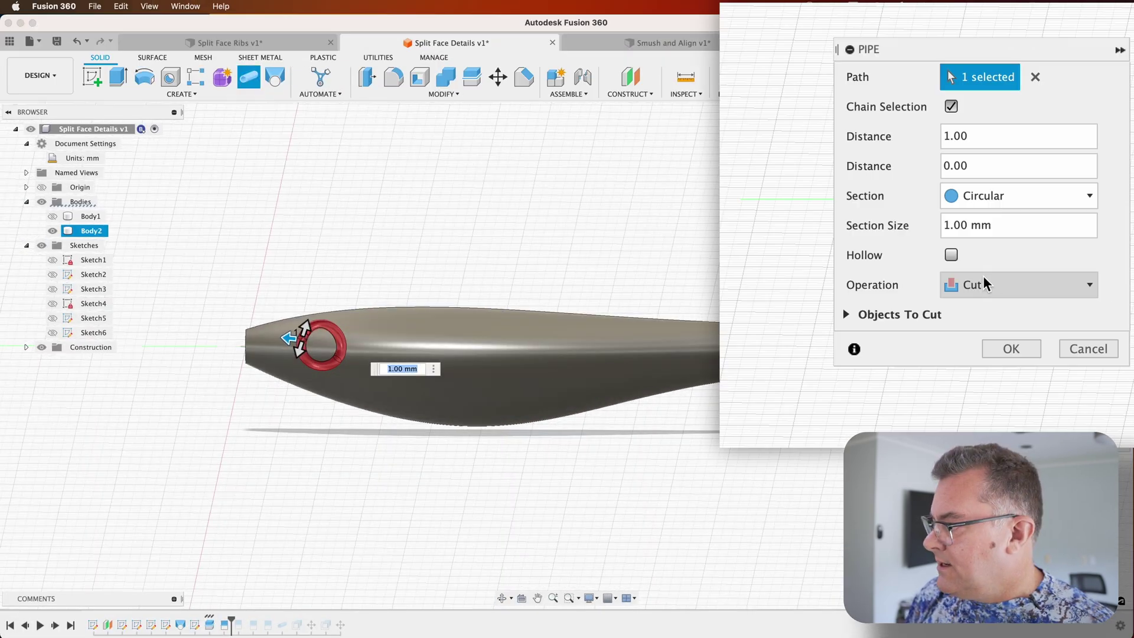
{"action": "left_click", "coordinate": [1038, 402]}
{"action": "left_click", "coordinate": [1036, 454]}
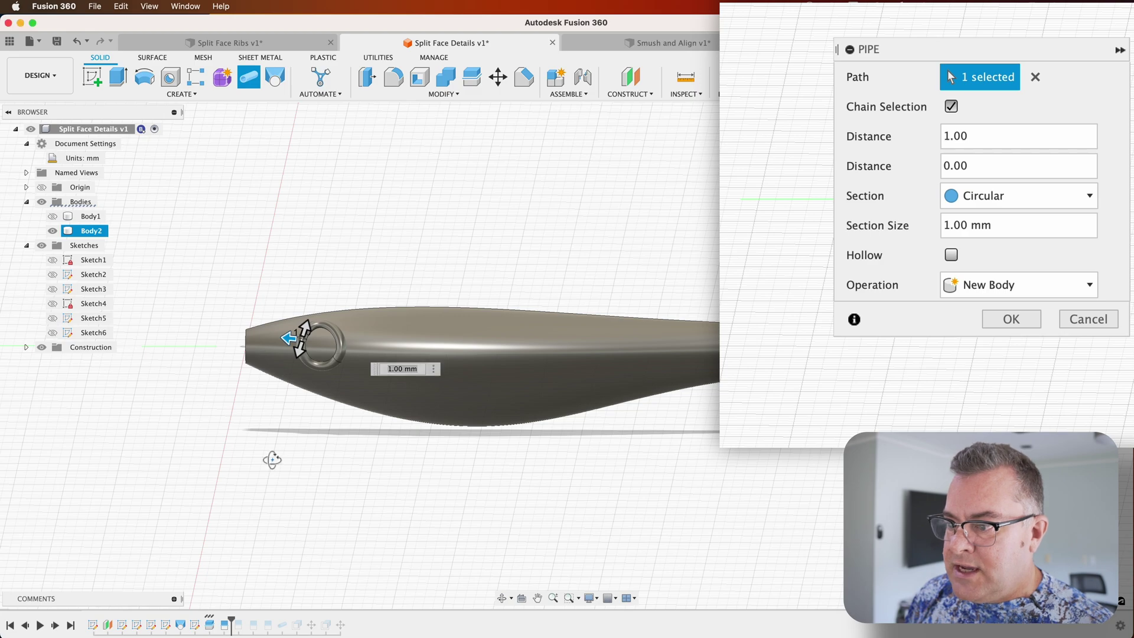
{"action": "middle_click_drag", "start_coordinate": [271, 458], "coordinate": [260, 481], "text": "shift"}
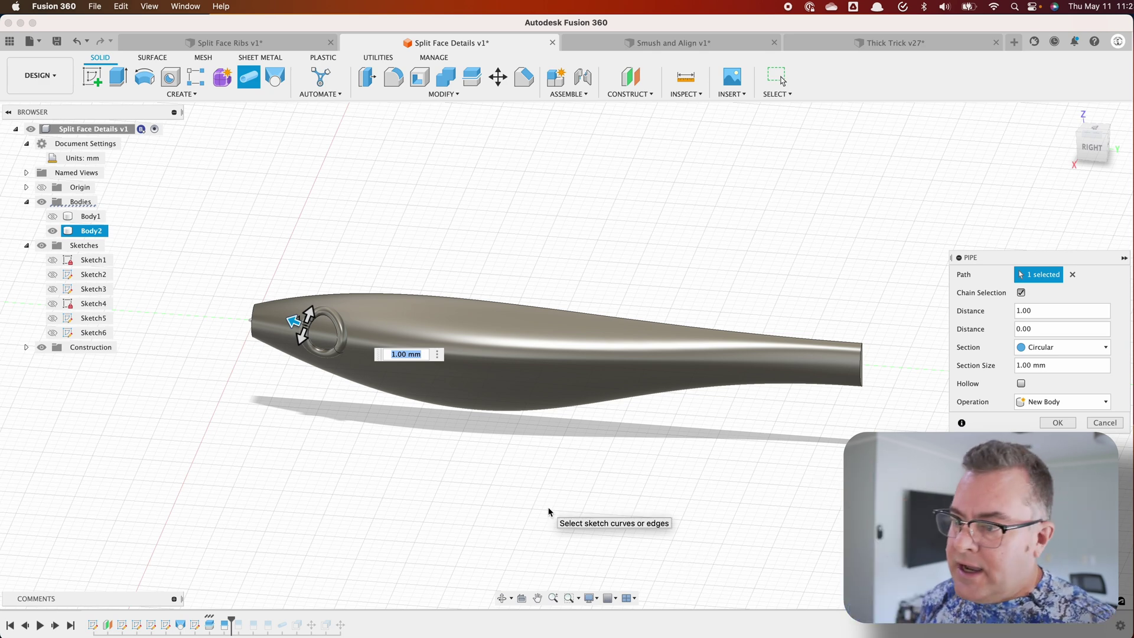
{"action": "middle_click_drag", "start_coordinate": [321, 412], "coordinate": [442, 479], "text": "shift"}
{"action": "scroll", "coordinate": [373, 397], "scroll_direction": "up", "scroll_amount": 3}
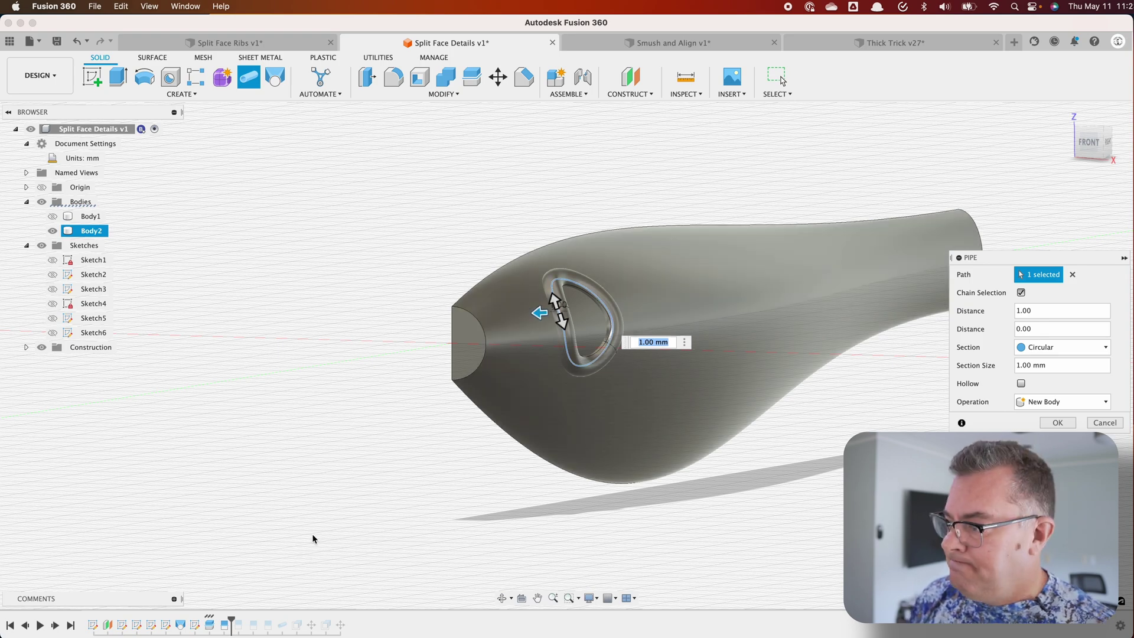
{"action": "middle_click_drag", "start_coordinate": [314, 537], "coordinate": [250, 534], "text": "shift"}
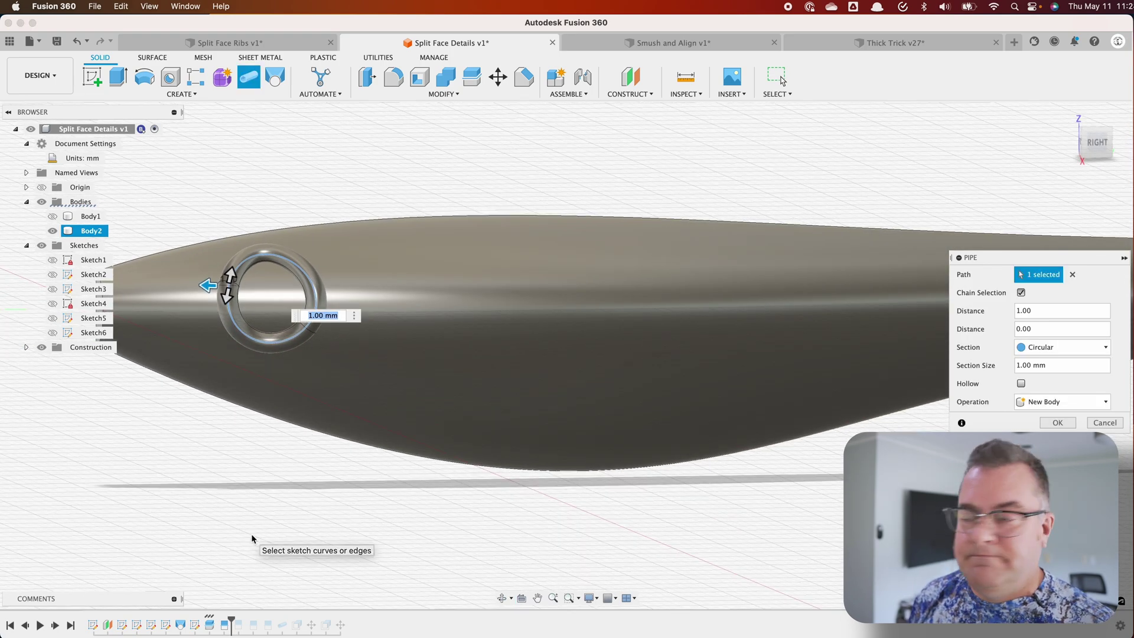
{"action": "left_click", "coordinate": [1068, 428]}
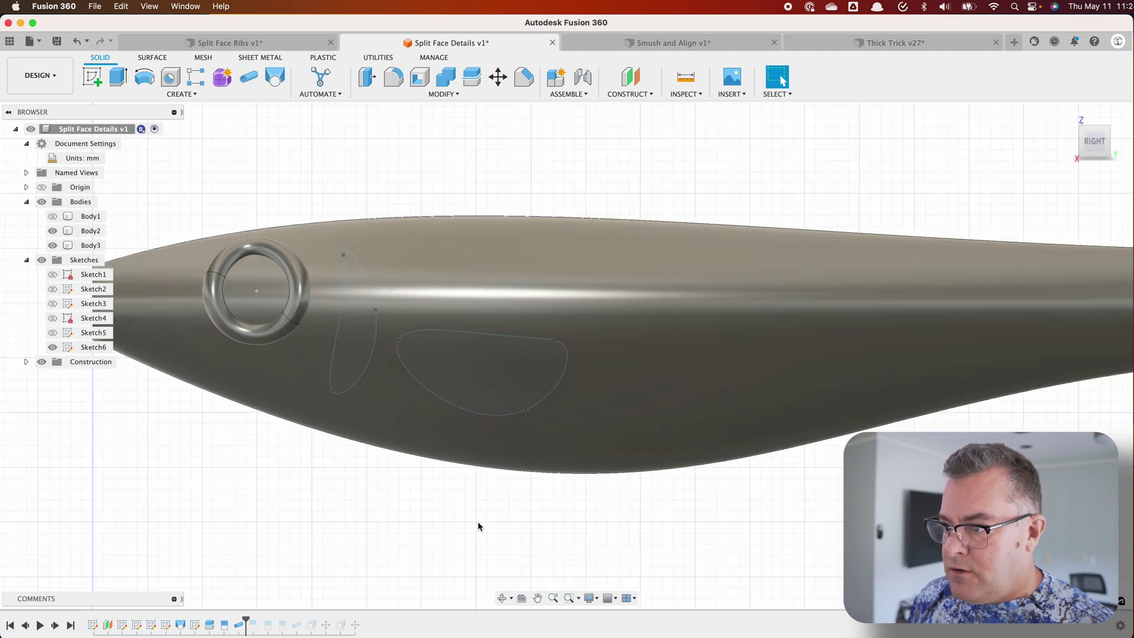
Split the lure body's face along the sketched fin outline
{"action": "middle_click_drag", "start_coordinate": [478, 525], "coordinate": [570, 501]}
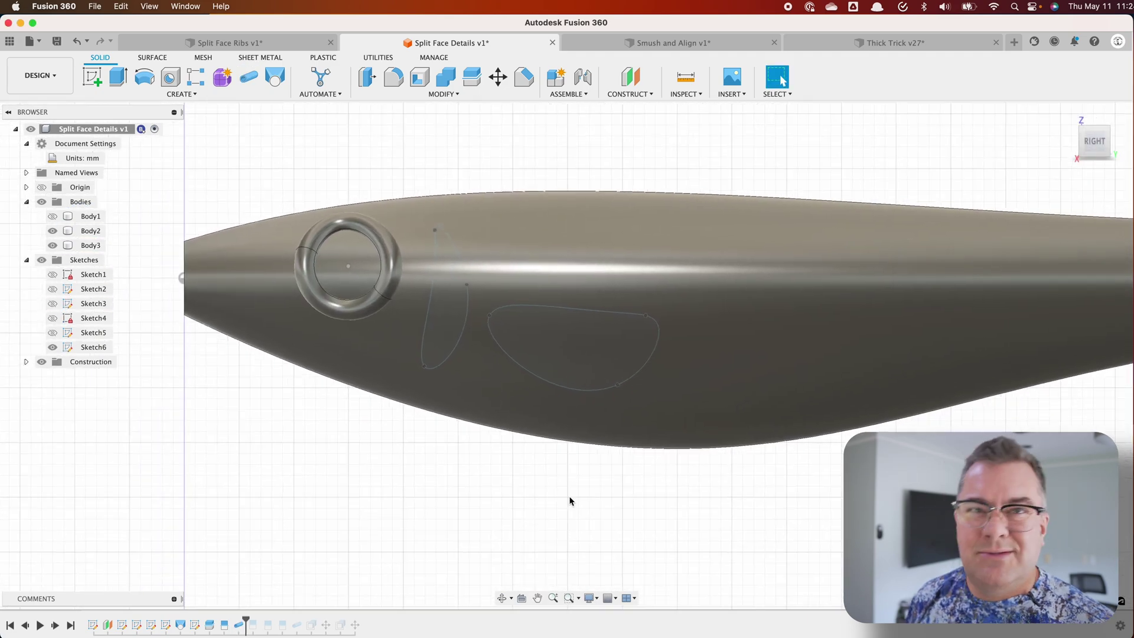
{"action": "left_click", "coordinate": [442, 94]}
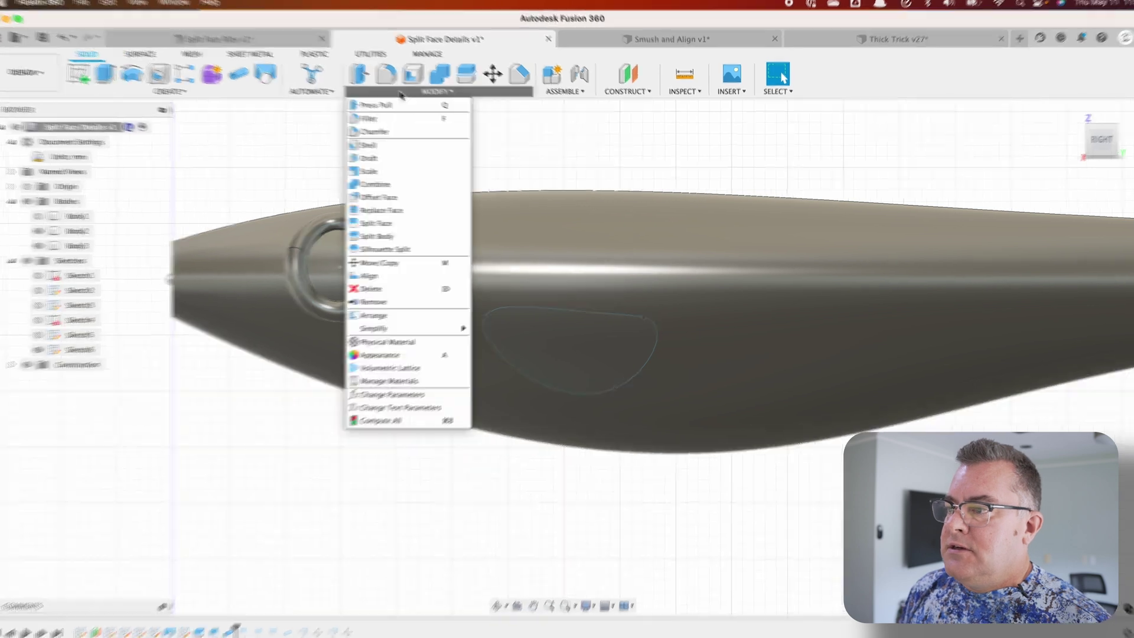
{"action": "left_click", "coordinate": [417, 223]}
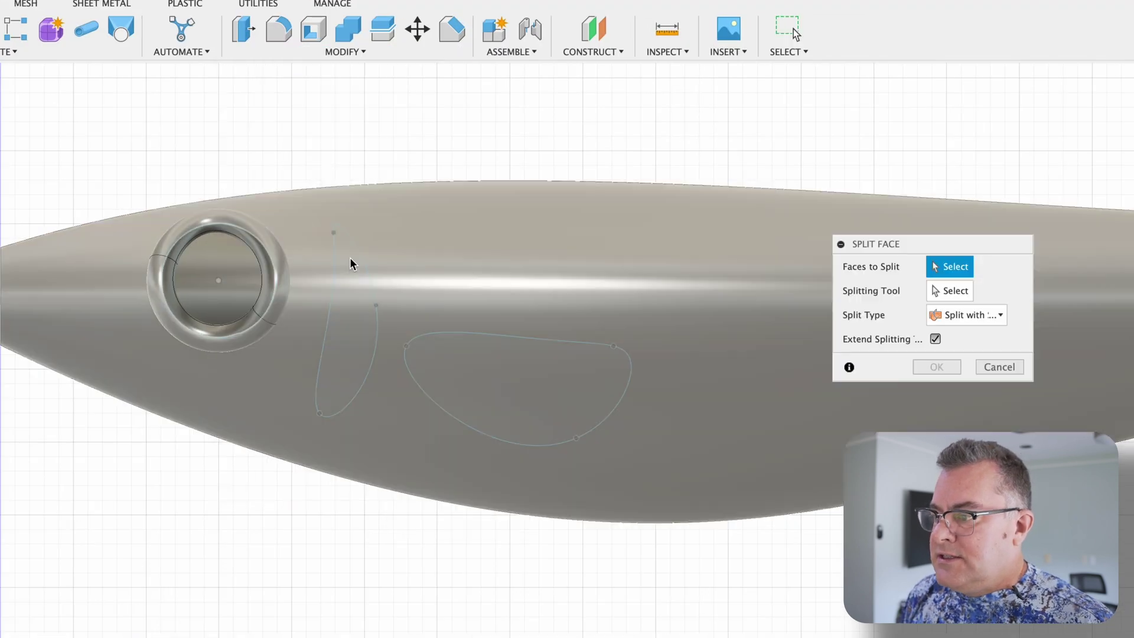
{"action": "left_click", "coordinate": [407, 281]}
{"action": "left_click", "coordinate": [951, 291]}
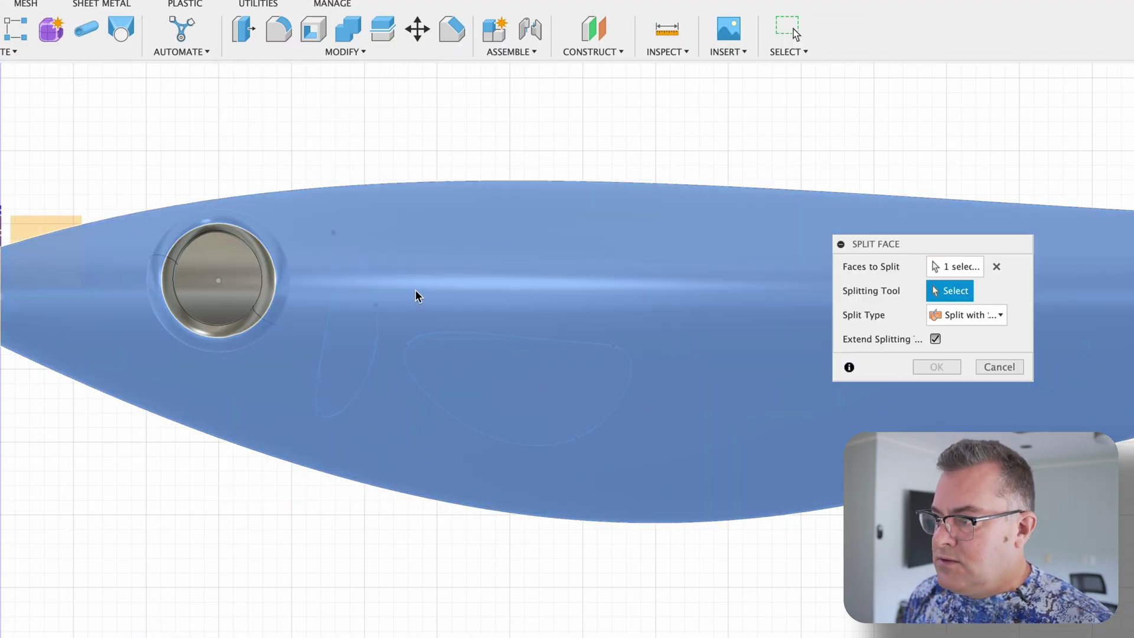
{"action": "left_click", "coordinate": [368, 278]}
{"action": "left_click", "coordinate": [948, 367]}
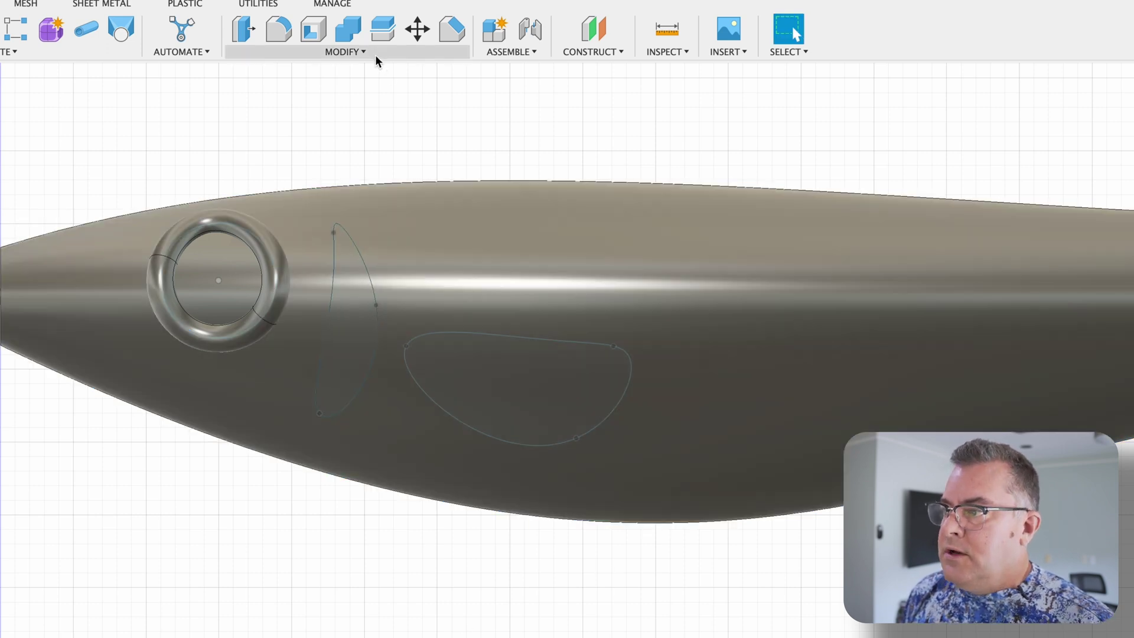
{"action": "left_click", "coordinate": [376, 56]}
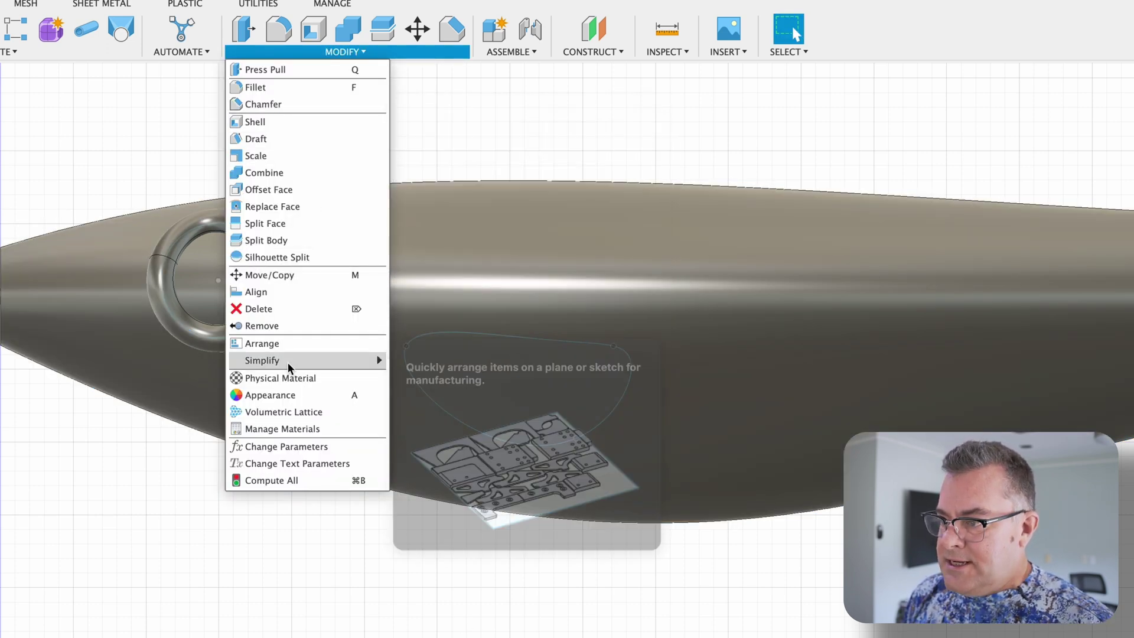
Offset the fin-shaped face 0.8 mm outward from the lure body
{"action": "left_click", "coordinate": [287, 191]}
{"action": "left_click", "coordinate": [344, 304]}
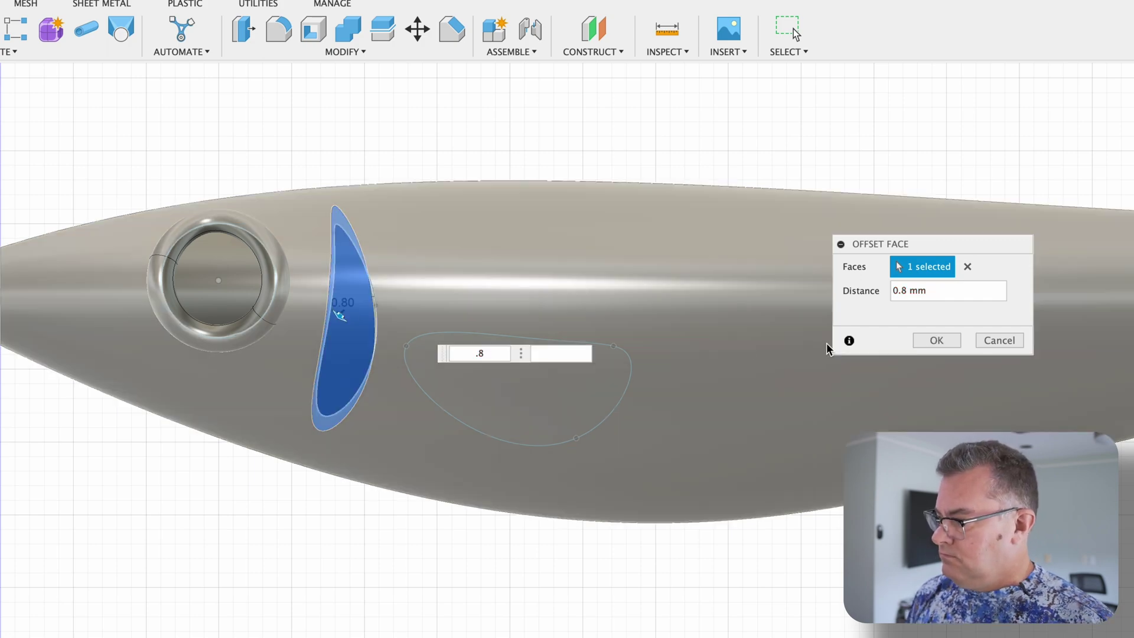
{"action": "left_click", "coordinate": [933, 337]}
{"action": "middle_click_drag", "start_coordinate": [301, 569], "coordinate": [453, 558], "text": "shift"}
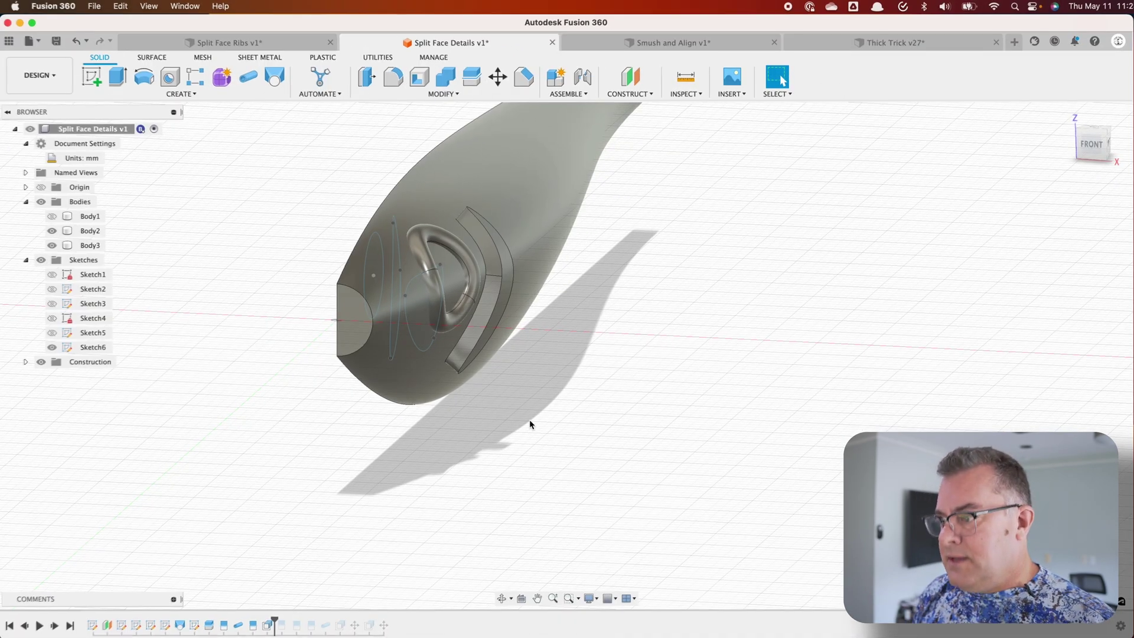
{"action": "key", "text": "f"}
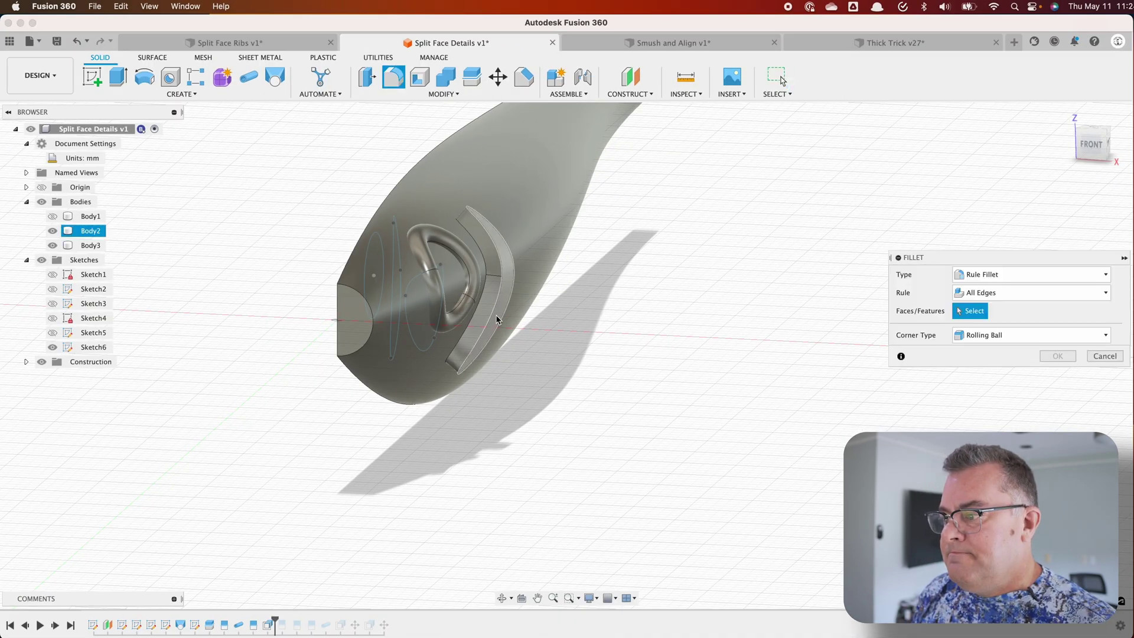
Round the raised fin's three edges with a 0.7 mm fillet
{"action": "left_click", "coordinate": [495, 319]}
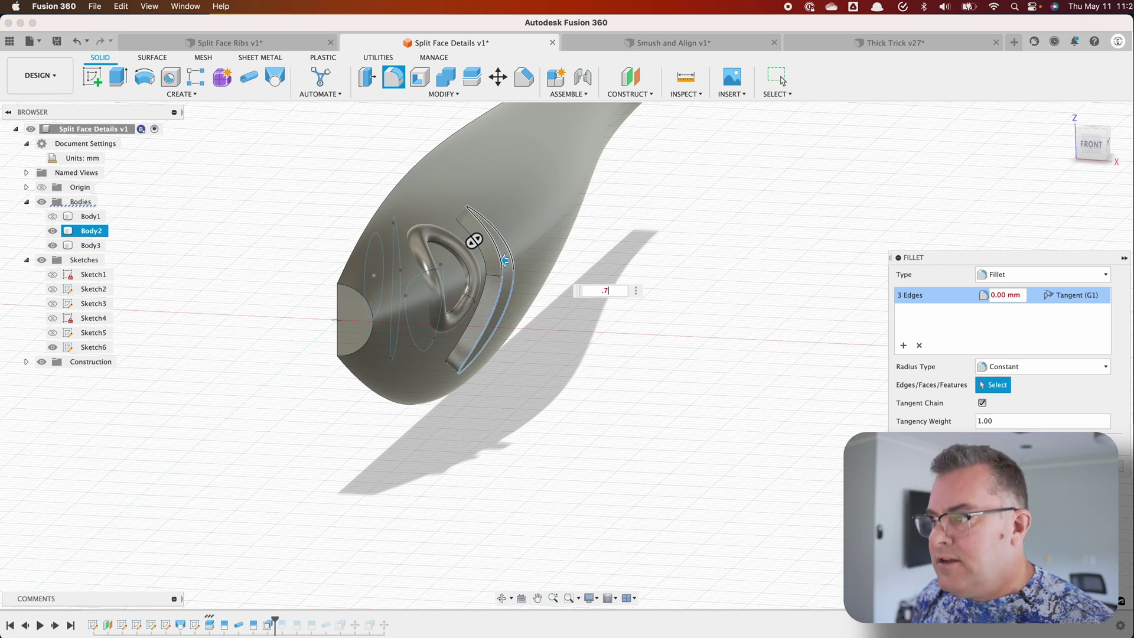
{"action": "type", "text": ".7"}
{"action": "key", "text": "Return"}
{"action": "middle_click_drag", "start_coordinate": [501, 374], "coordinate": [378, 386], "text": "shift"}
{"action": "key", "text": "Return"}
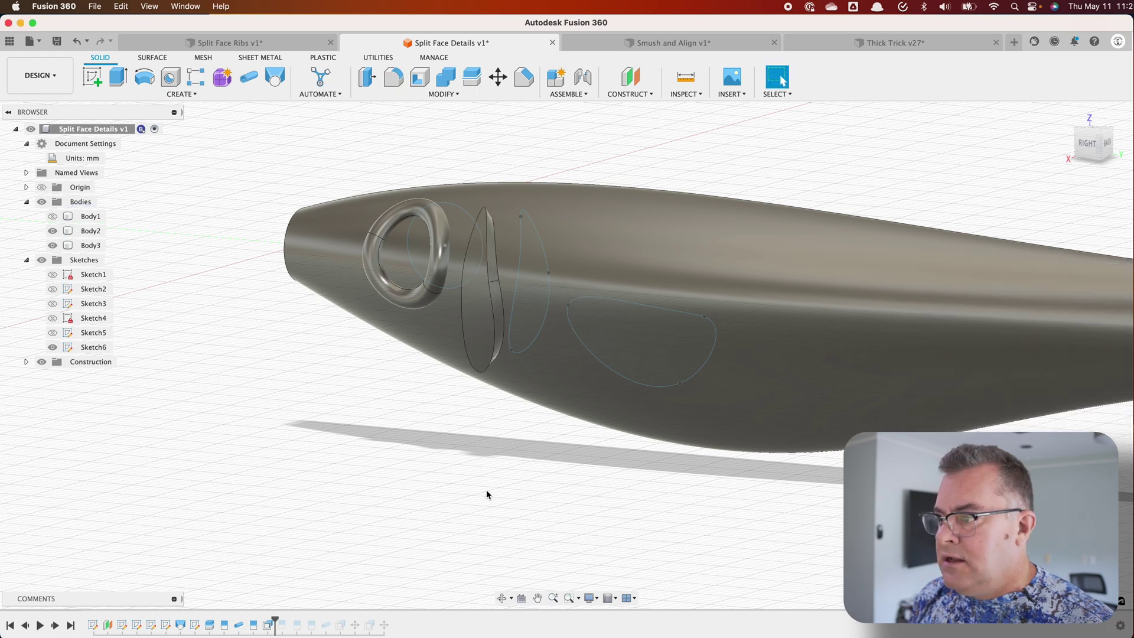
{"action": "middle_click_drag", "start_coordinate": [489, 496], "coordinate": [496, 316], "text": "shift"}
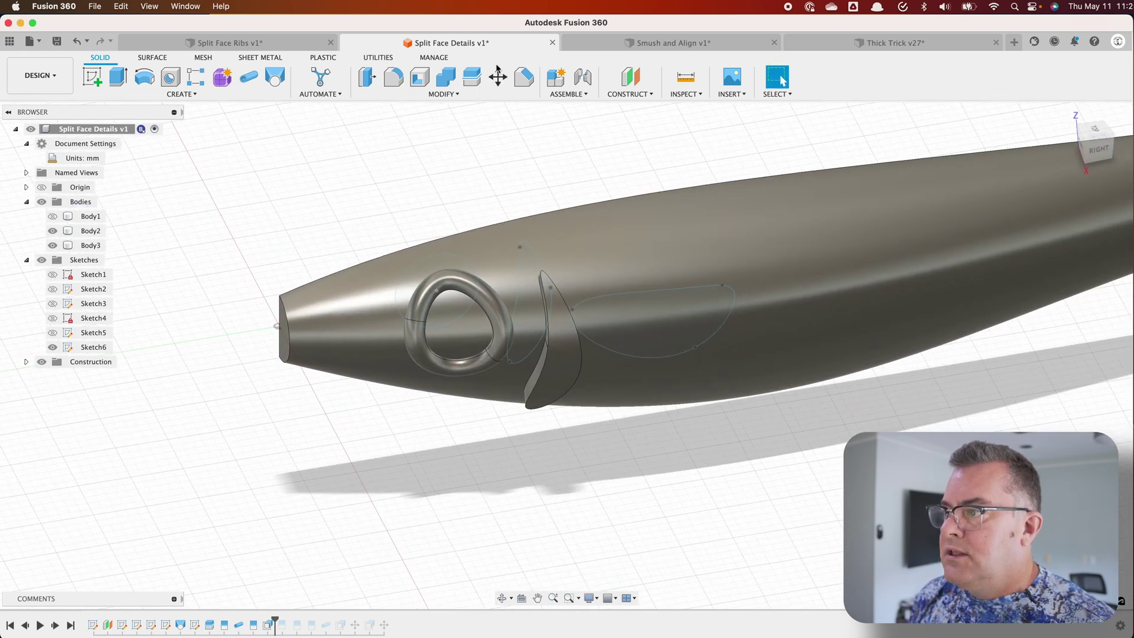
Move the fin face, rotating it -13° about X and tilting it 2.4° about Y so it flares out
{"action": "left_click", "coordinate": [498, 76]}
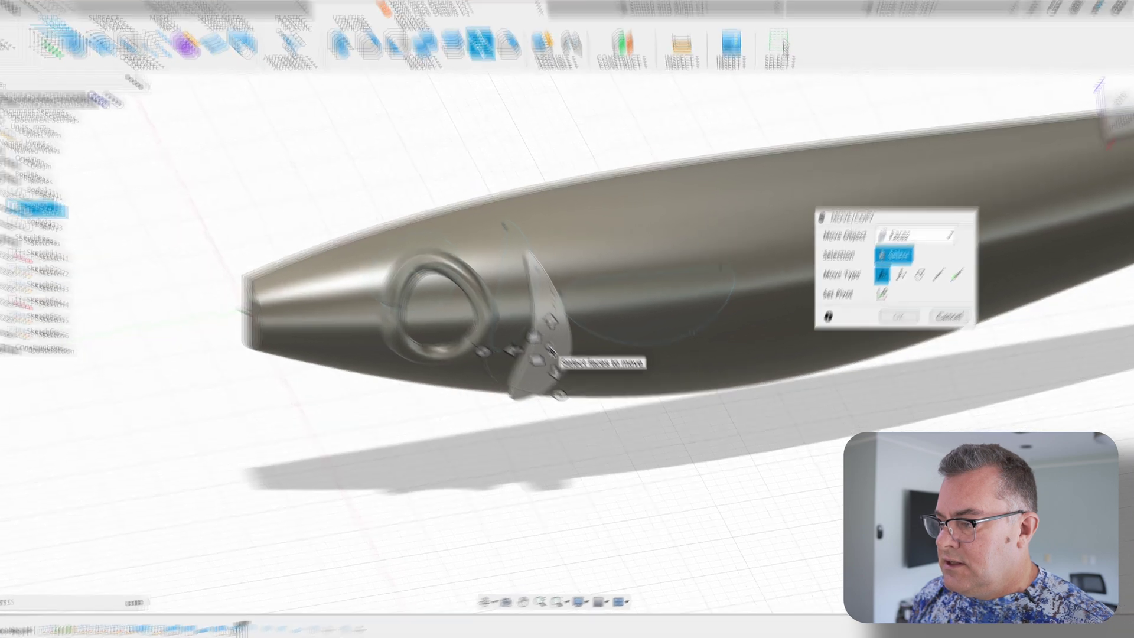
{"action": "left_click", "coordinate": [565, 362]}
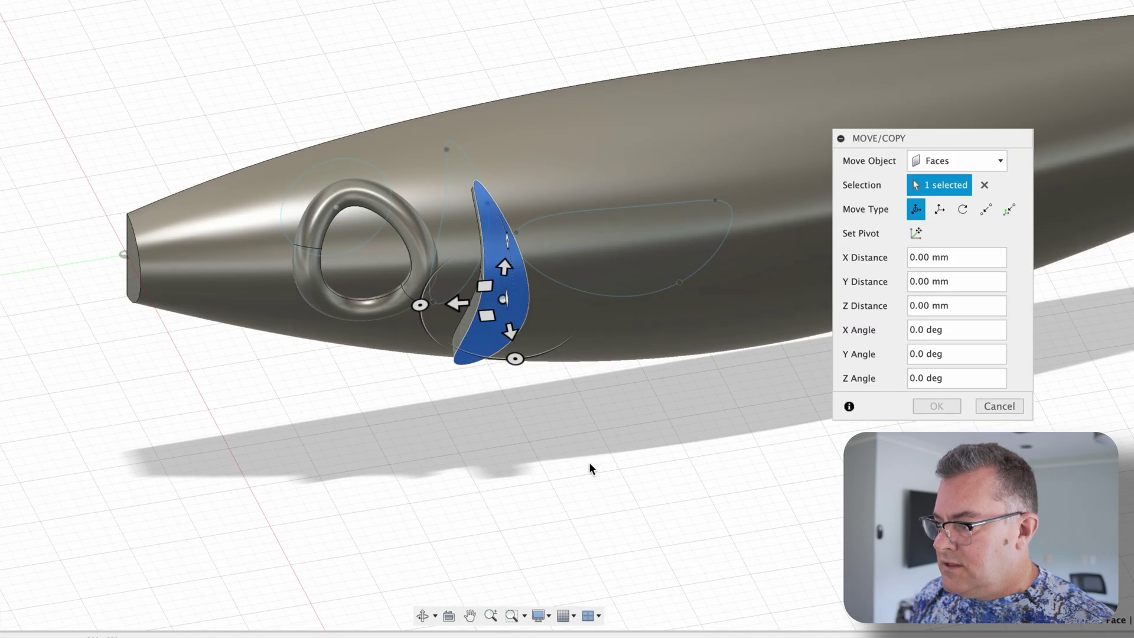
{"action": "middle_click_drag", "start_coordinate": [590, 468], "coordinate": [582, 504], "text": "shift"}
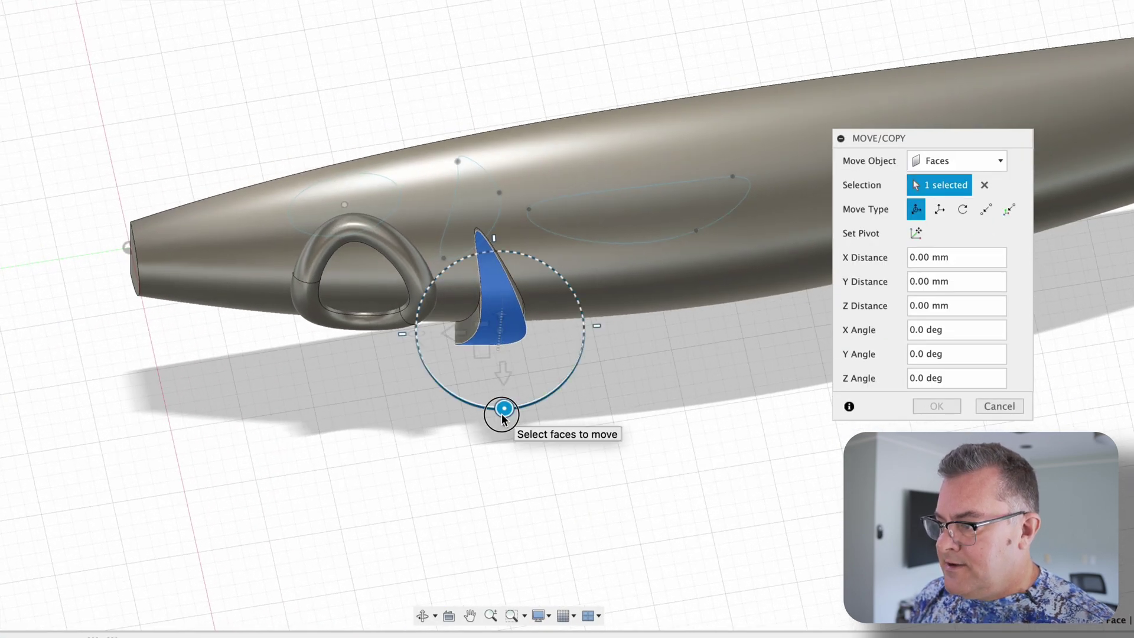
{"action": "left_click_drag", "start_coordinate": [502, 413], "coordinate": [483, 407]}
{"action": "type", "text": "-13"}
{"action": "key", "text": "Return"}
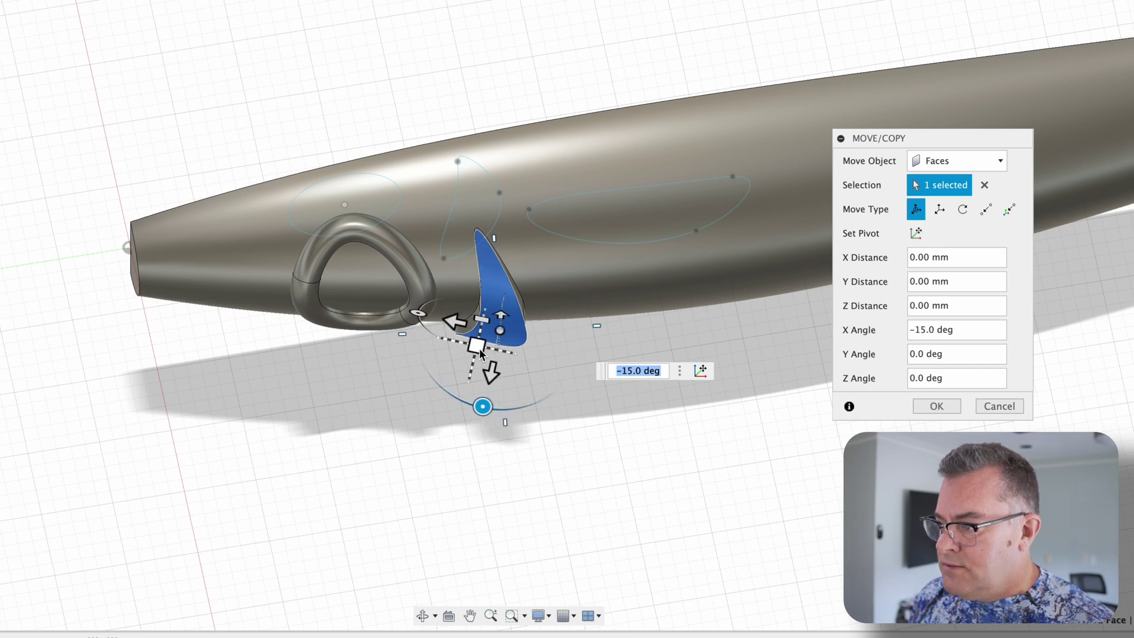
{"action": "left_click_drag", "start_coordinate": [479, 348], "coordinate": [482, 337]}
{"action": "middle_click_drag", "start_coordinate": [562, 501], "coordinate": [575, 324], "text": "shift"}
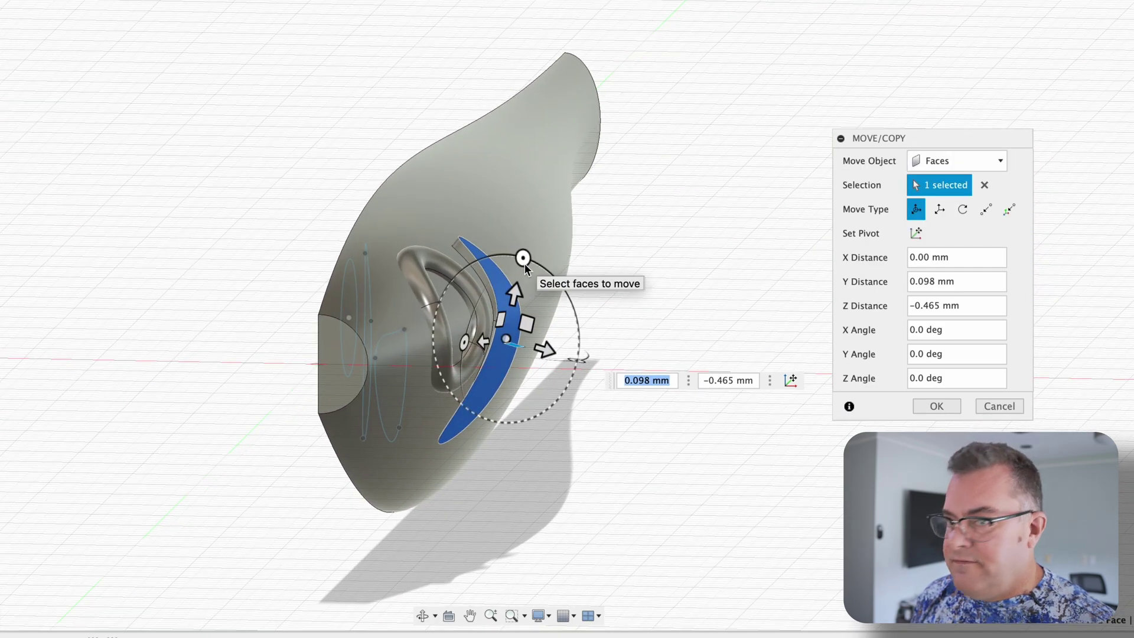
{"action": "left_click_drag", "start_coordinate": [525, 263], "coordinate": [520, 258]}
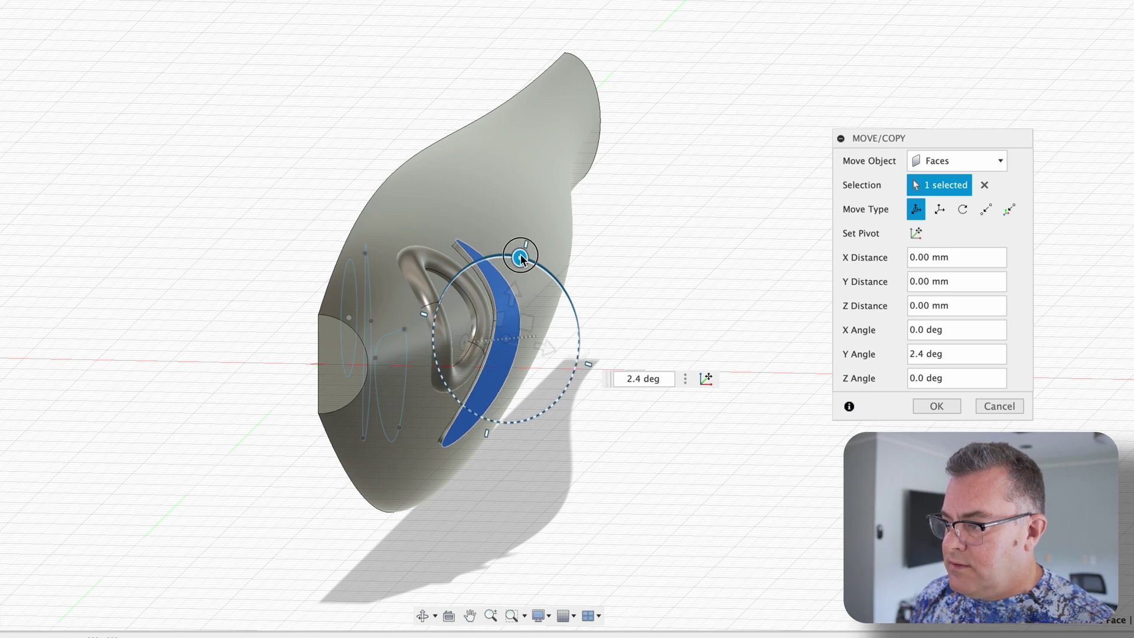
{"action": "middle_click_drag", "start_coordinate": [540, 347], "coordinate": [500, 550], "text": "shift"}
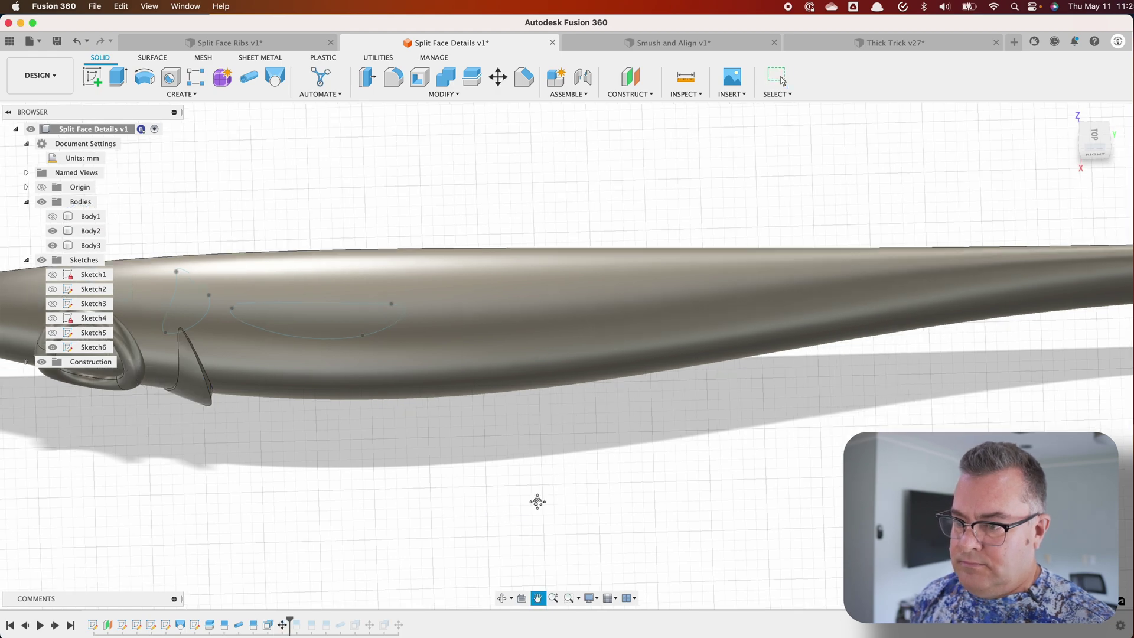
{"action": "mouse_move", "coordinate": [536, 498]}
{"action": "middle_mouse_down", "text": "shift"}
{"action": "mouse_move", "coordinate": [597, 489]}
{"action": "mouse_move", "coordinate": [588, 397]}
{"action": "middle_mouse_up", "text": "shift"}
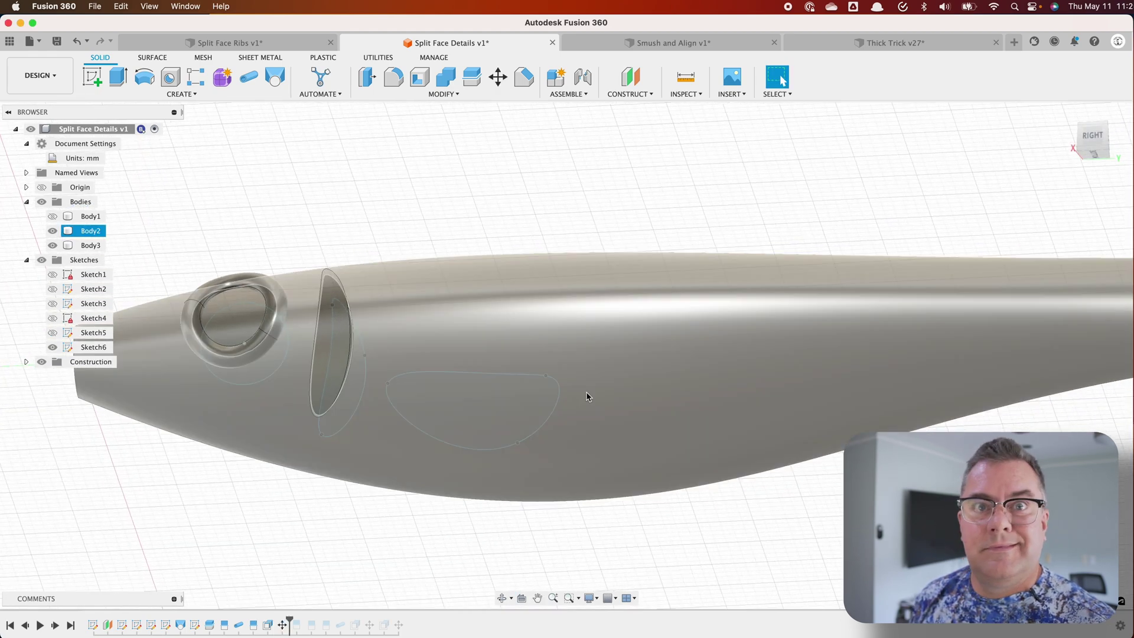
Offset the cheek-shaped face of the lure body by 0.5 mm with Offset Face
{"action": "left_click", "coordinate": [531, 554]}
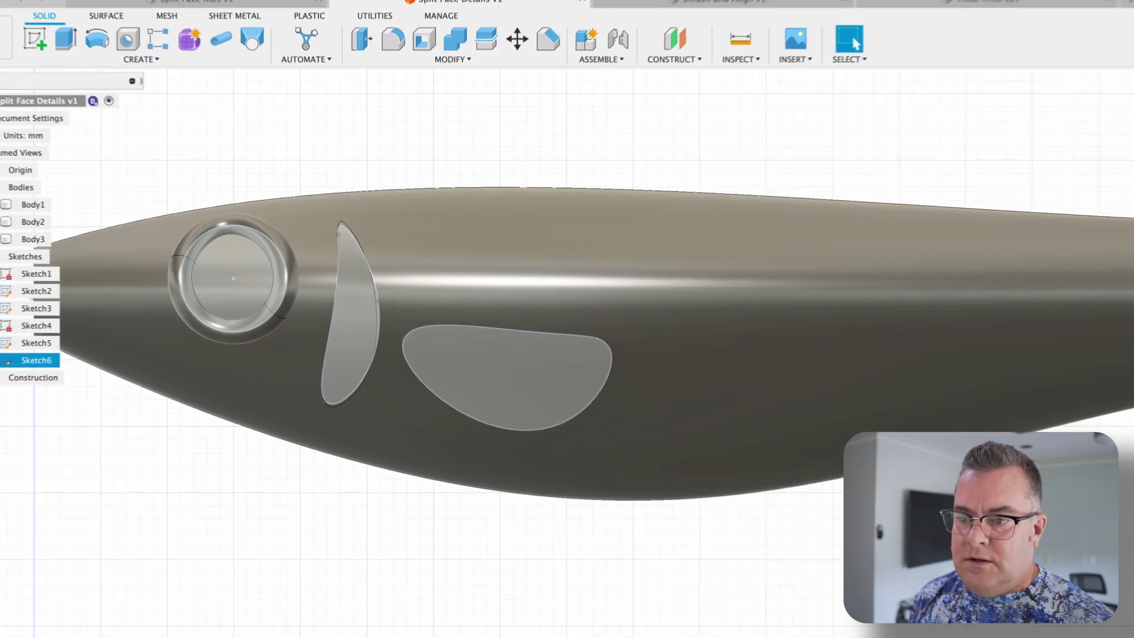
{"action": "left_click", "coordinate": [428, 266]}
{"action": "left_click", "coordinate": [496, 151]}
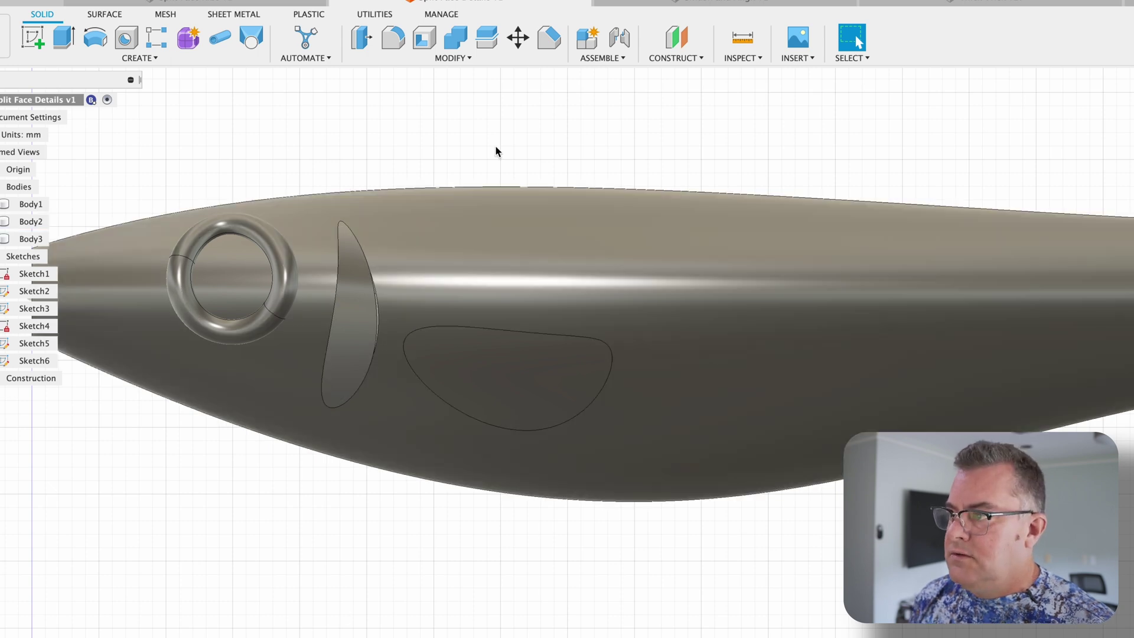
{"action": "left_click", "coordinate": [464, 59]}
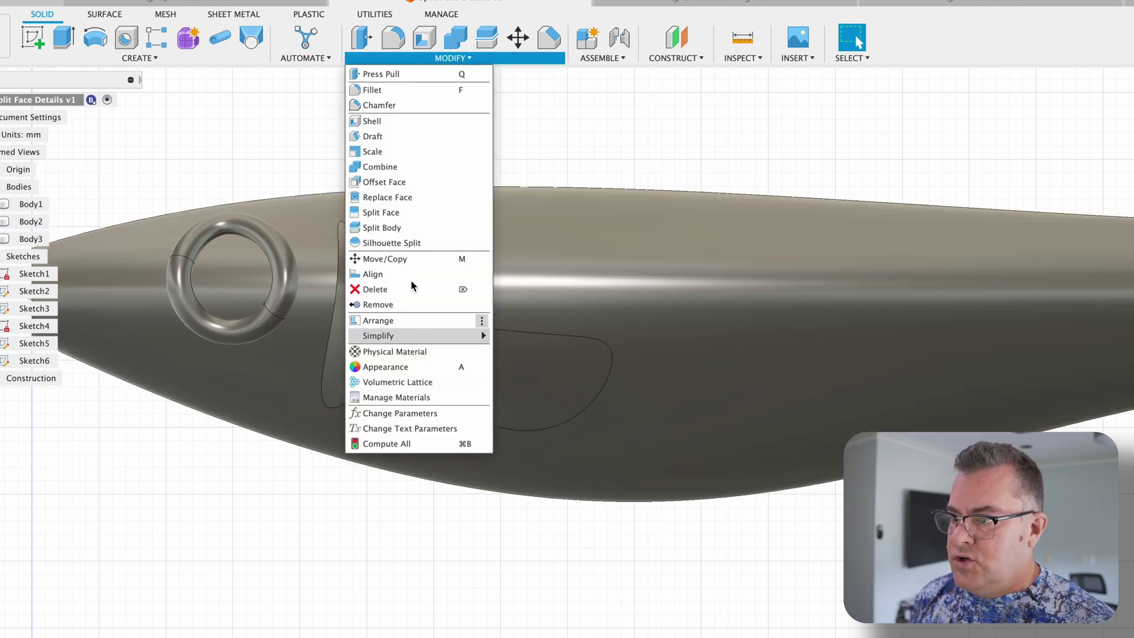
{"action": "left_click", "coordinate": [384, 182]}
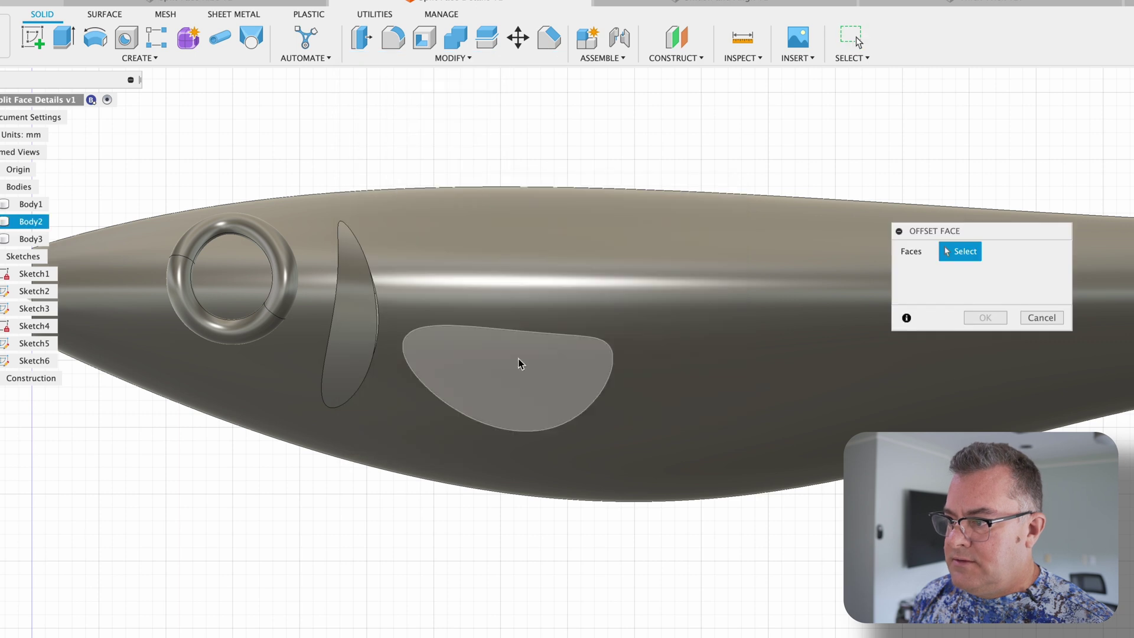
{"action": "left_click", "coordinate": [523, 369]}
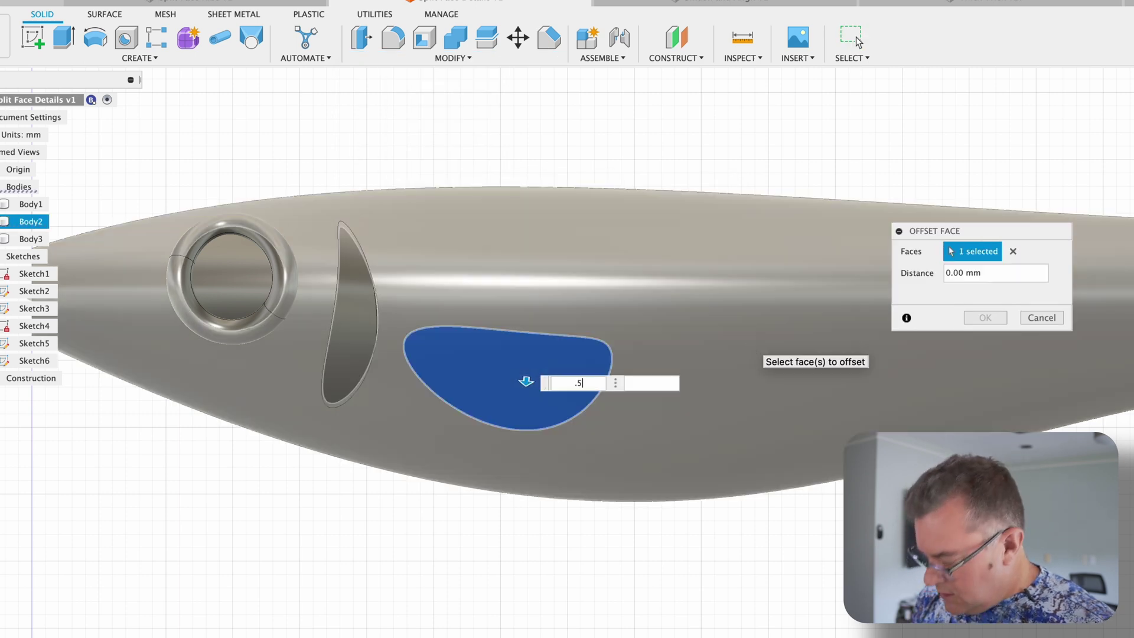
{"action": "type", "text": ".5"}
{"action": "key", "text": "Return"}
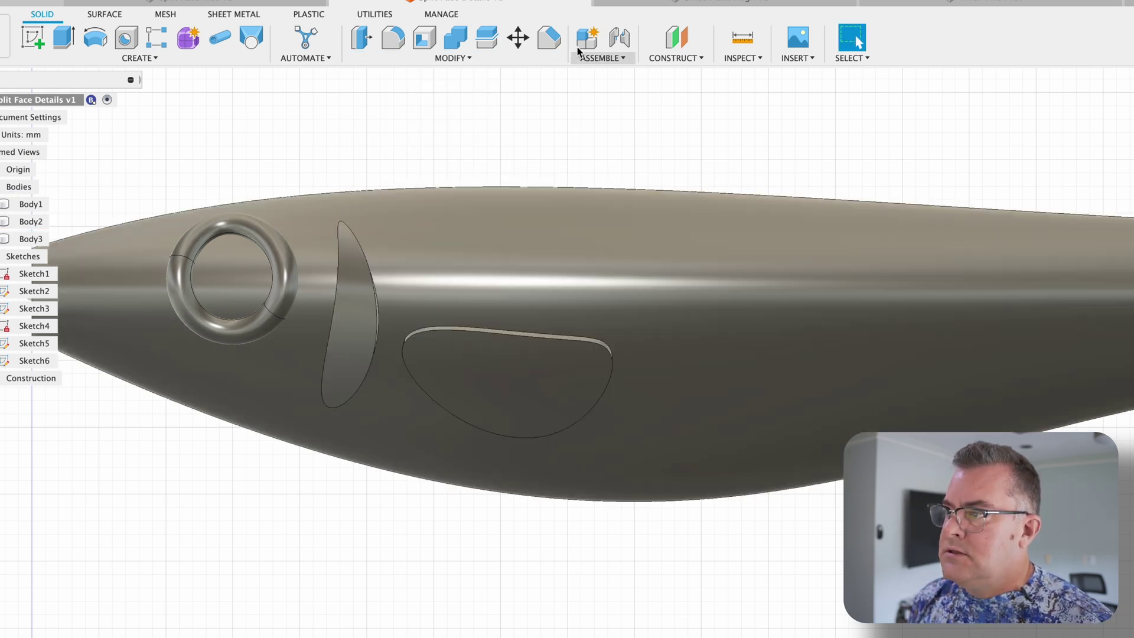
Select the recessed cheek face in Move/Copy and drag its rotate and in-plane handles
{"action": "left_click", "coordinate": [517, 38]}
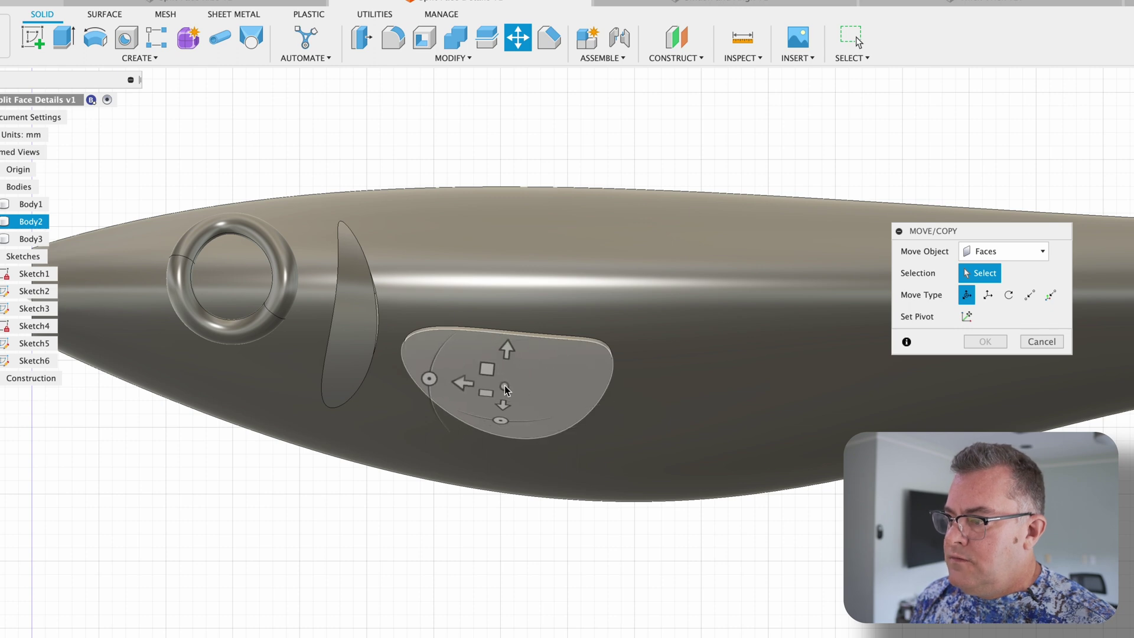
{"action": "left_click", "coordinate": [505, 390]}
{"action": "middle_click_drag", "start_coordinate": [505, 390], "coordinate": [726, 607], "text": "shift"}
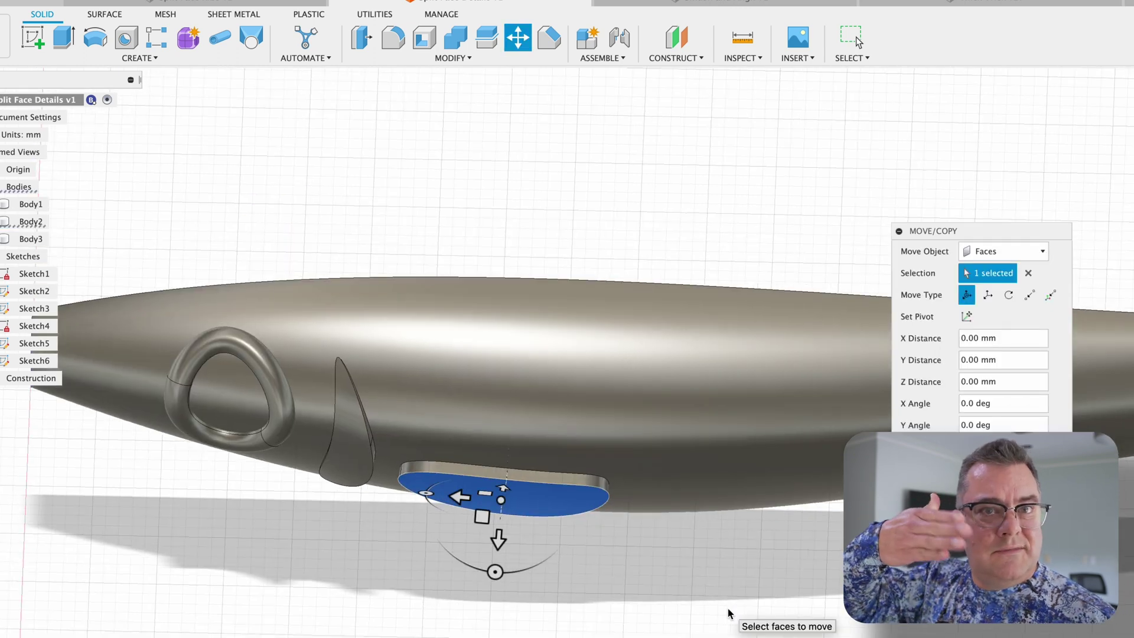
{"action": "left_click", "coordinate": [495, 572]}
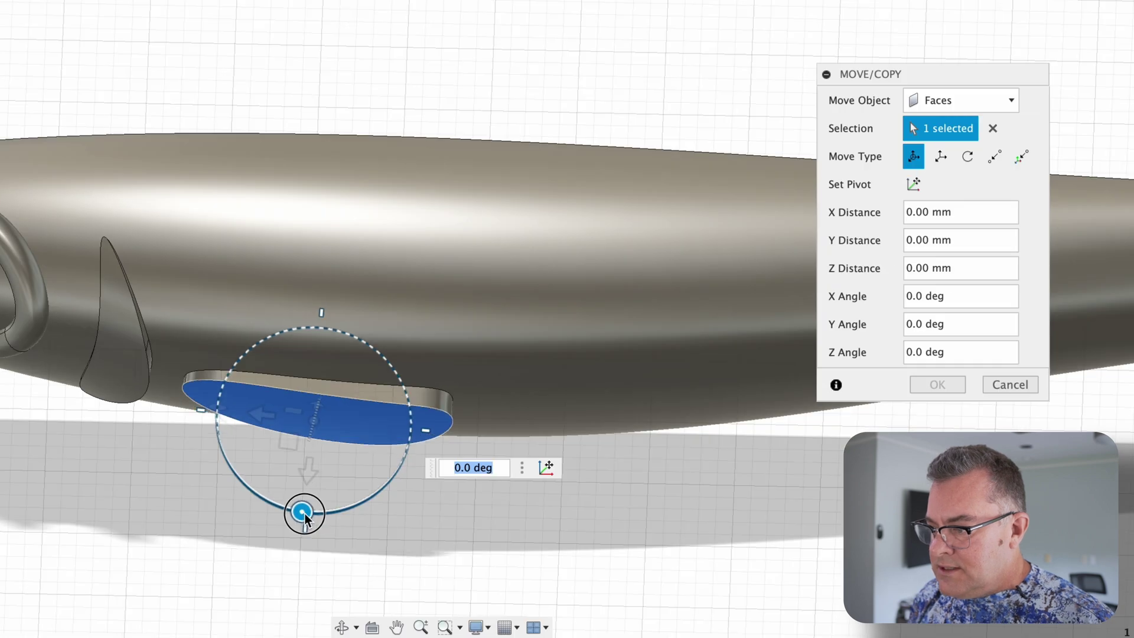
{"action": "left_click_drag", "start_coordinate": [305, 518], "coordinate": [301, 513]}
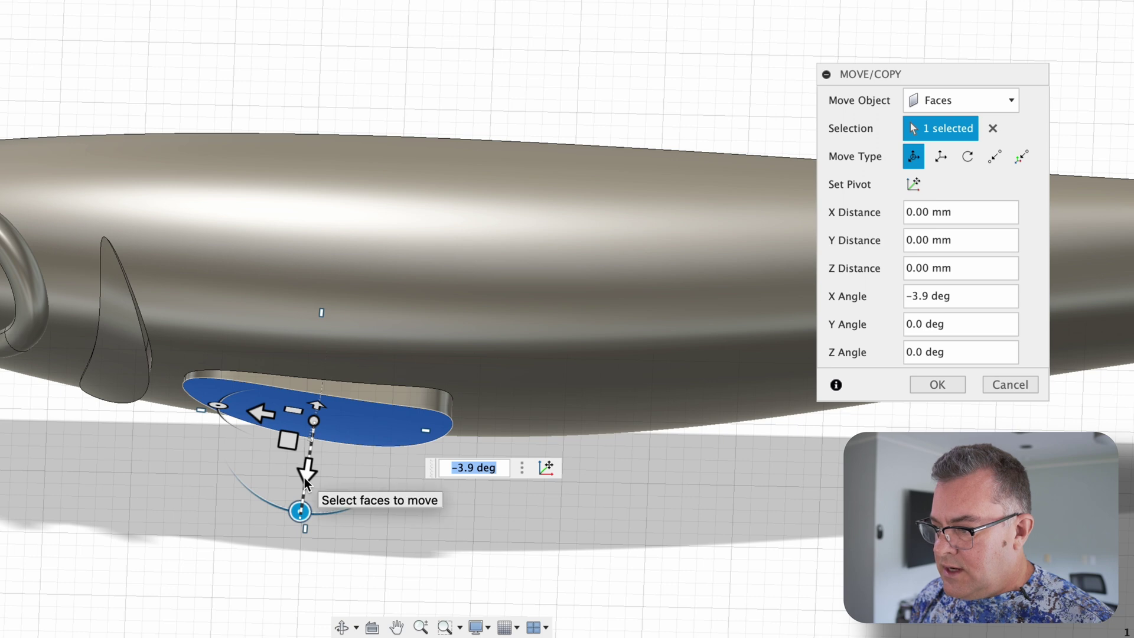
{"action": "left_click", "coordinate": [289, 440]}
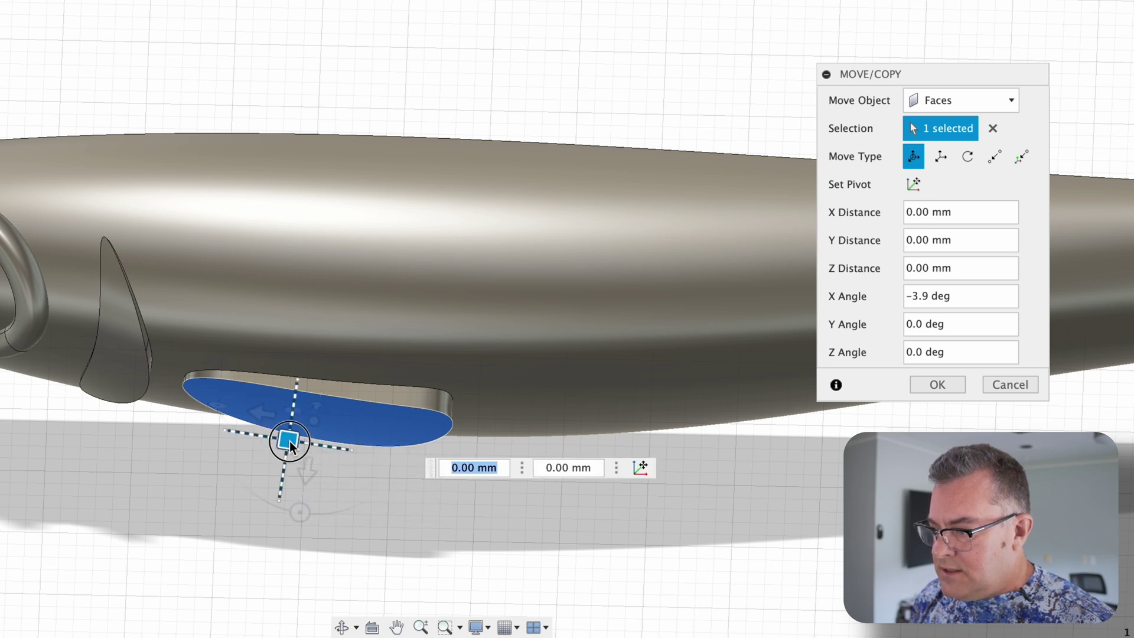
{"action": "left_click_drag", "start_coordinate": [289, 438], "coordinate": [289, 437]}
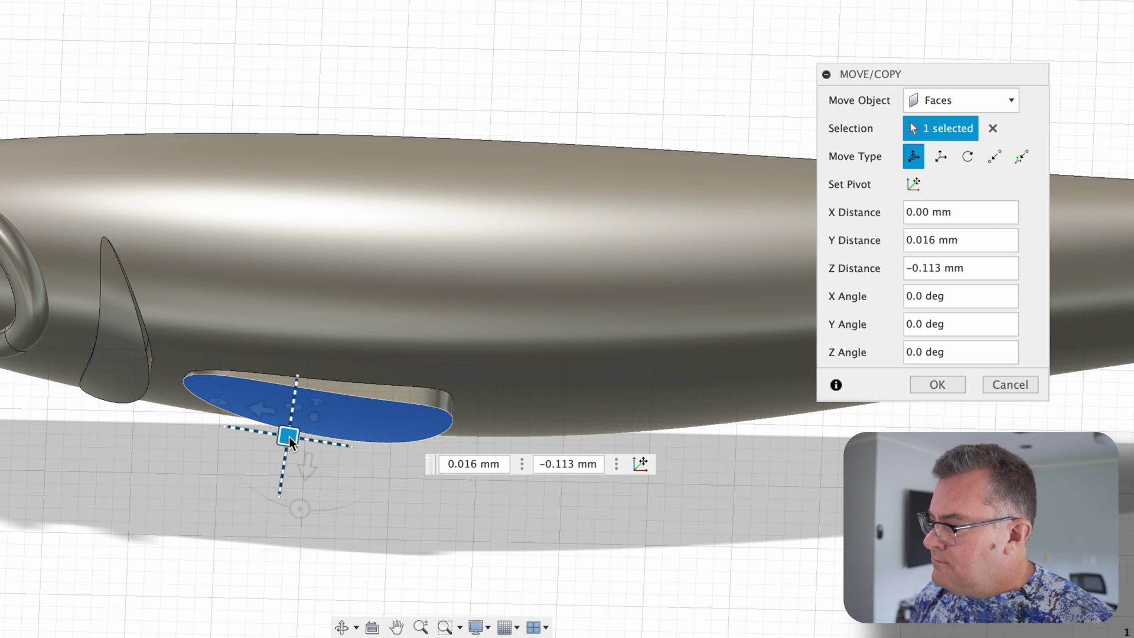
{"action": "left_click_drag", "start_coordinate": [289, 437], "coordinate": [289, 436]}
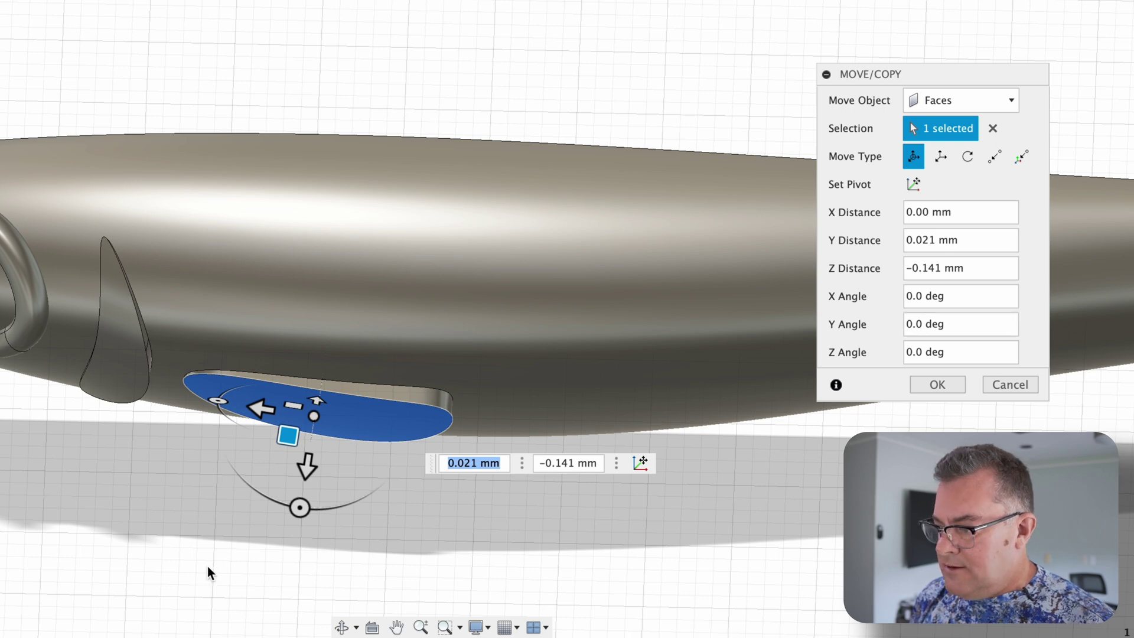
{"action": "left_click_drag", "start_coordinate": [297, 506], "coordinate": [295, 505]}
Set the face's X Angle to -2 deg and commit the rotation
{"action": "triple_click", "coordinate": [957, 299]}
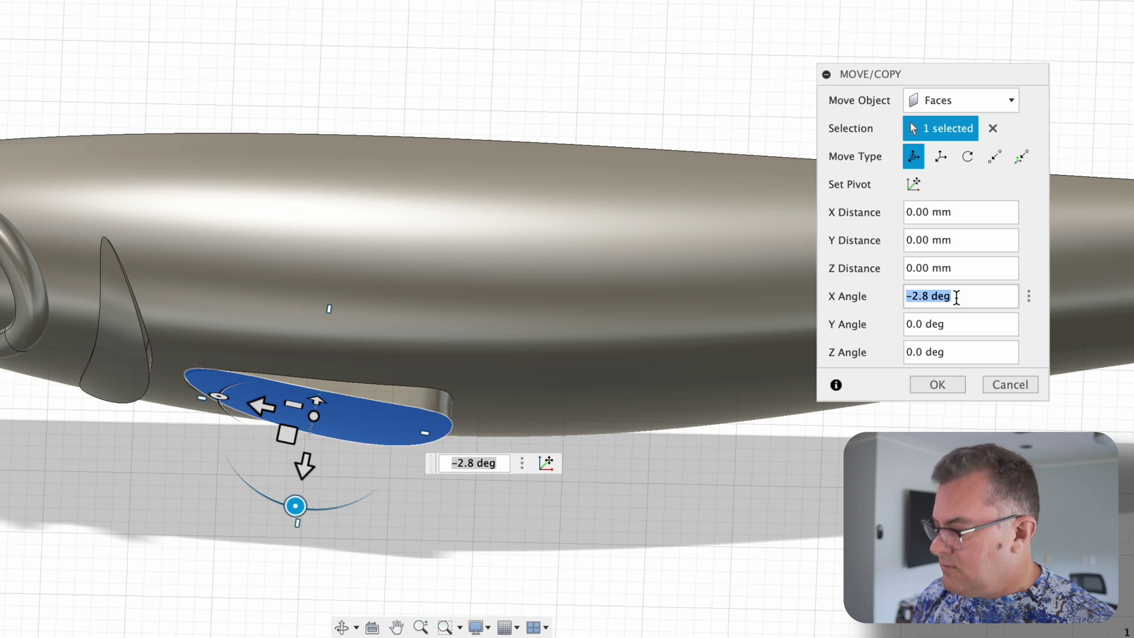
{"action": "type", "text": "-2.5"}
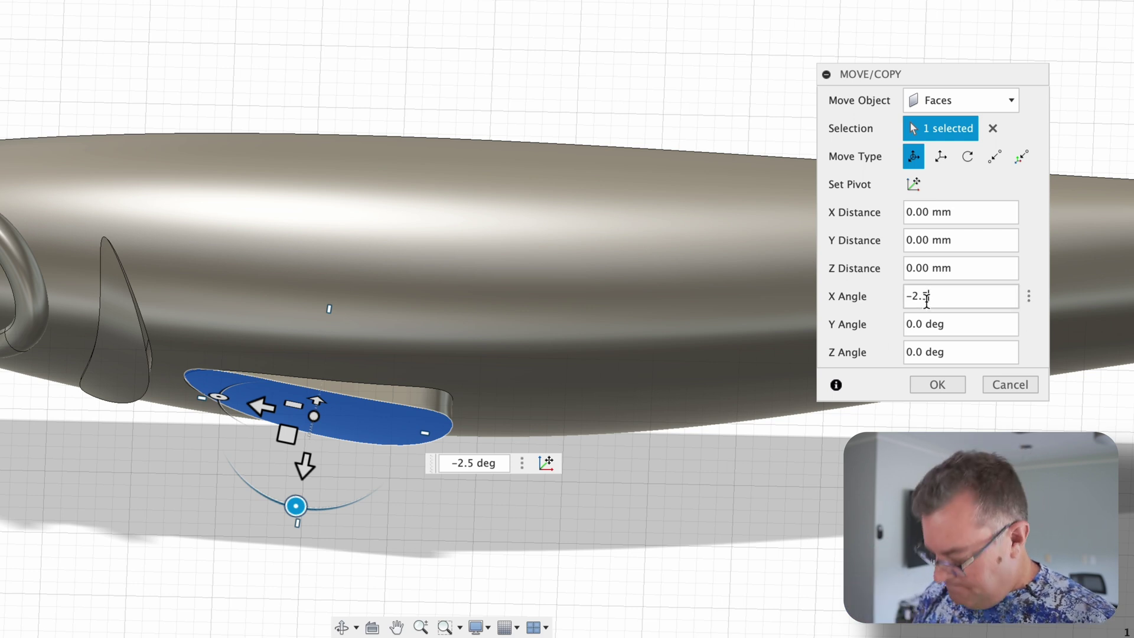
{"action": "key", "text": "BackSpace"}
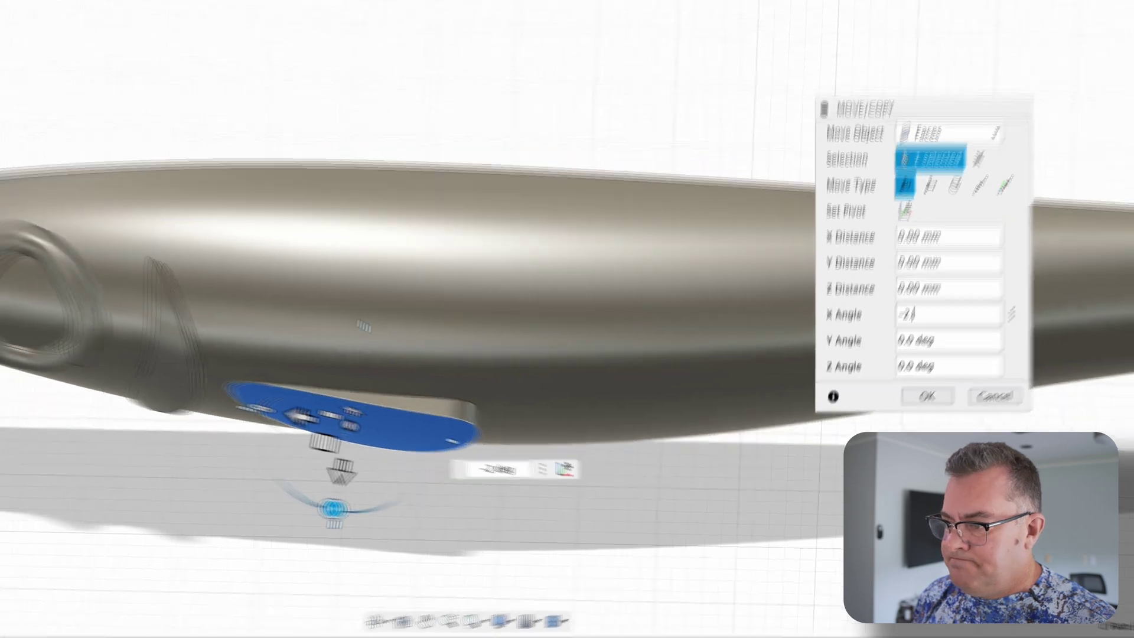
{"action": "key", "text": "Return"}
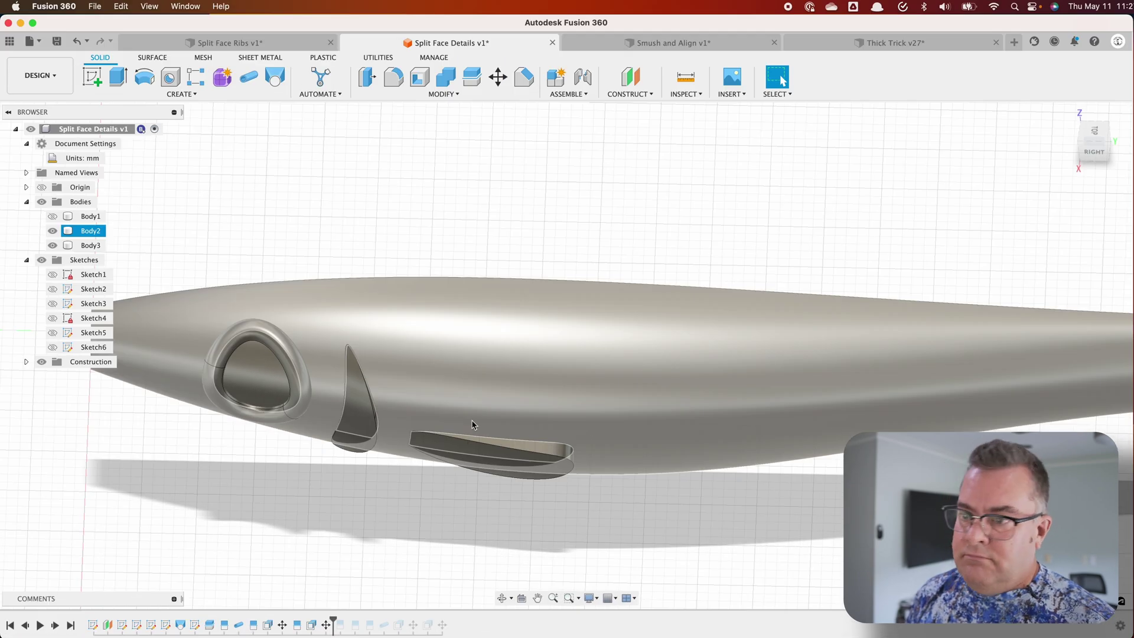
{"action": "key", "text": "Escape"}
{"action": "middle_click_drag", "start_coordinate": [369, 496], "coordinate": [449, 531], "text": "shift"}
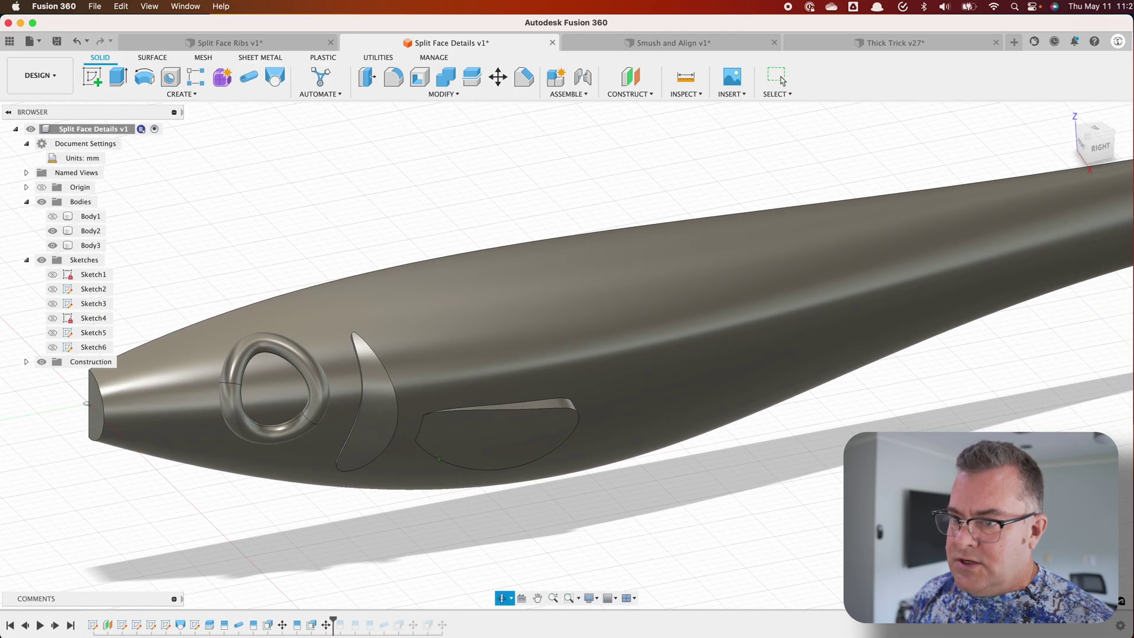
{"action": "left_click", "coordinate": [52, 232]}
{"action": "left_click", "coordinate": [52, 232]}
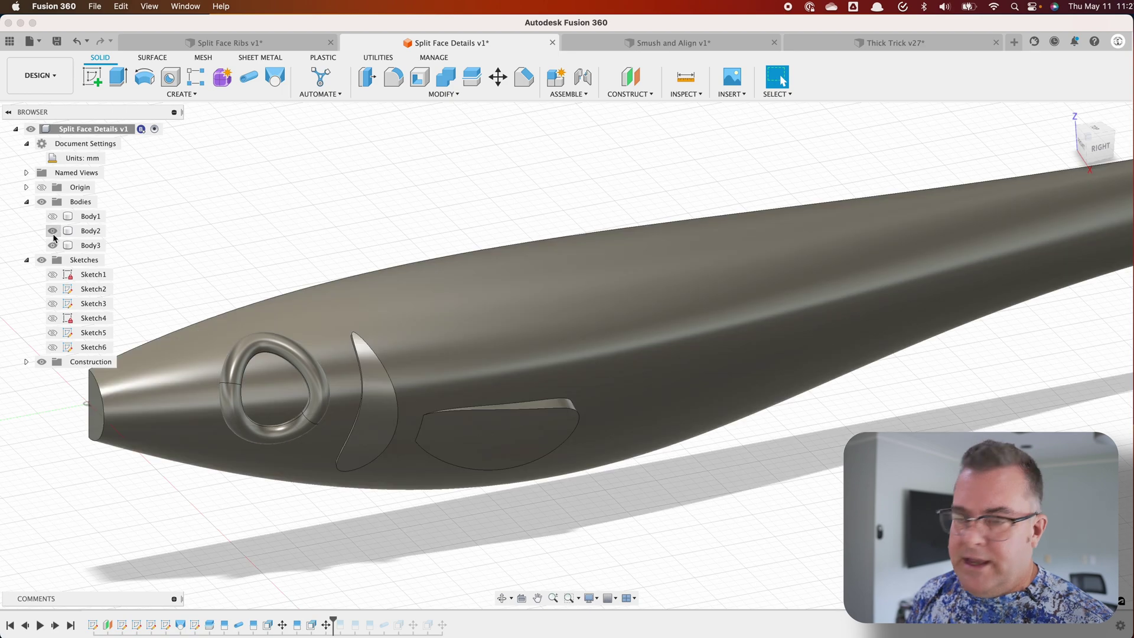
{"action": "left_click", "coordinate": [53, 245]}
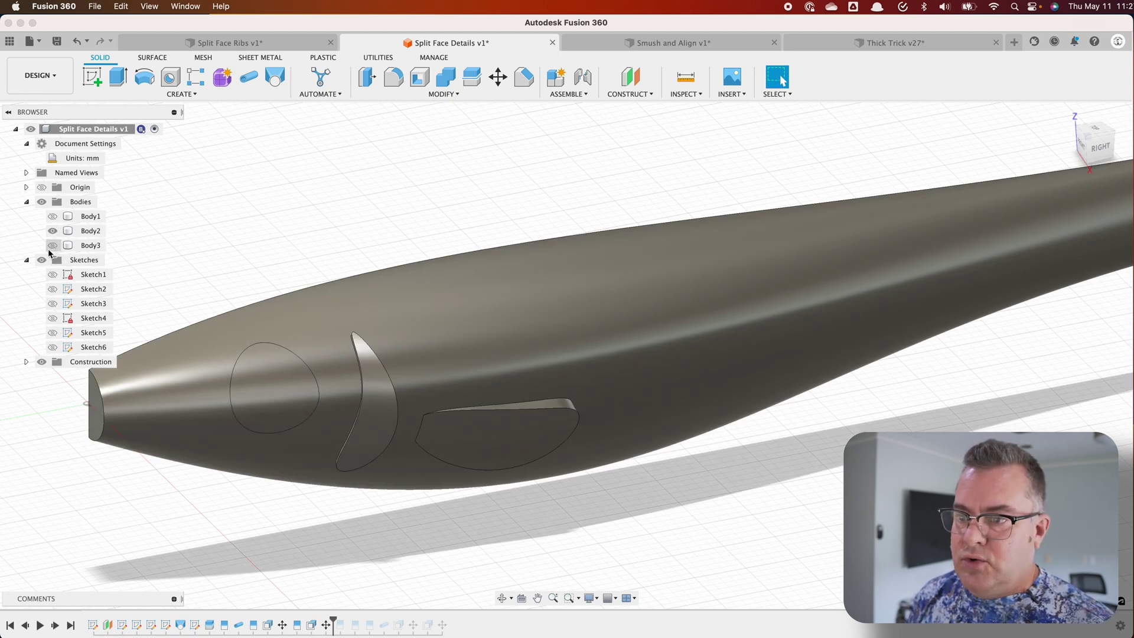
{"action": "left_click", "coordinate": [53, 248]}
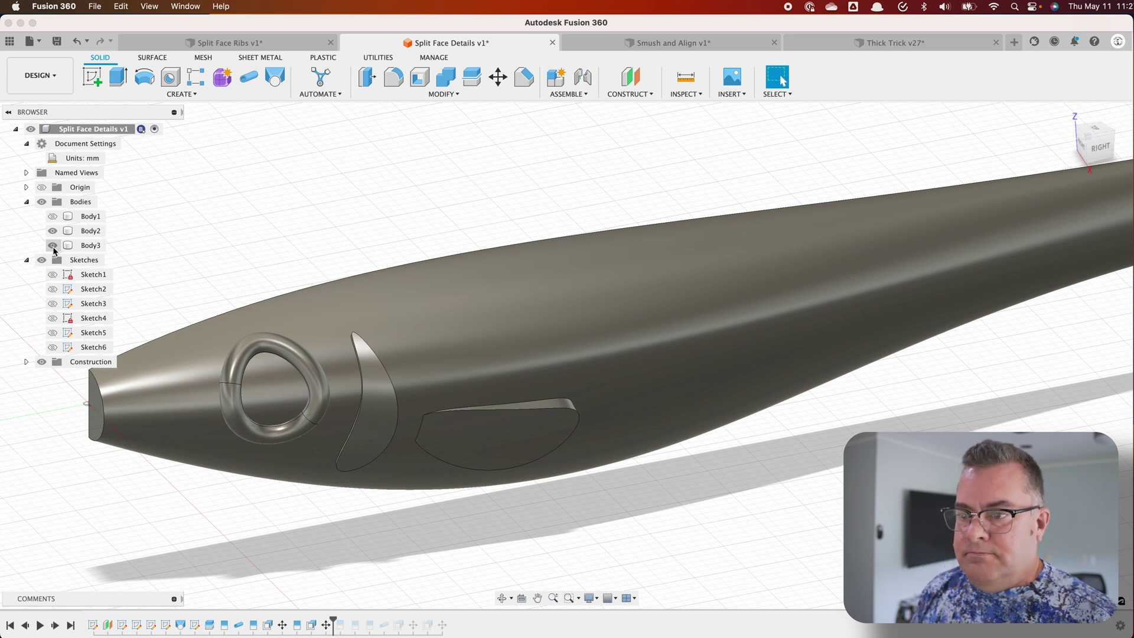
{"action": "left_click", "coordinate": [498, 391]}
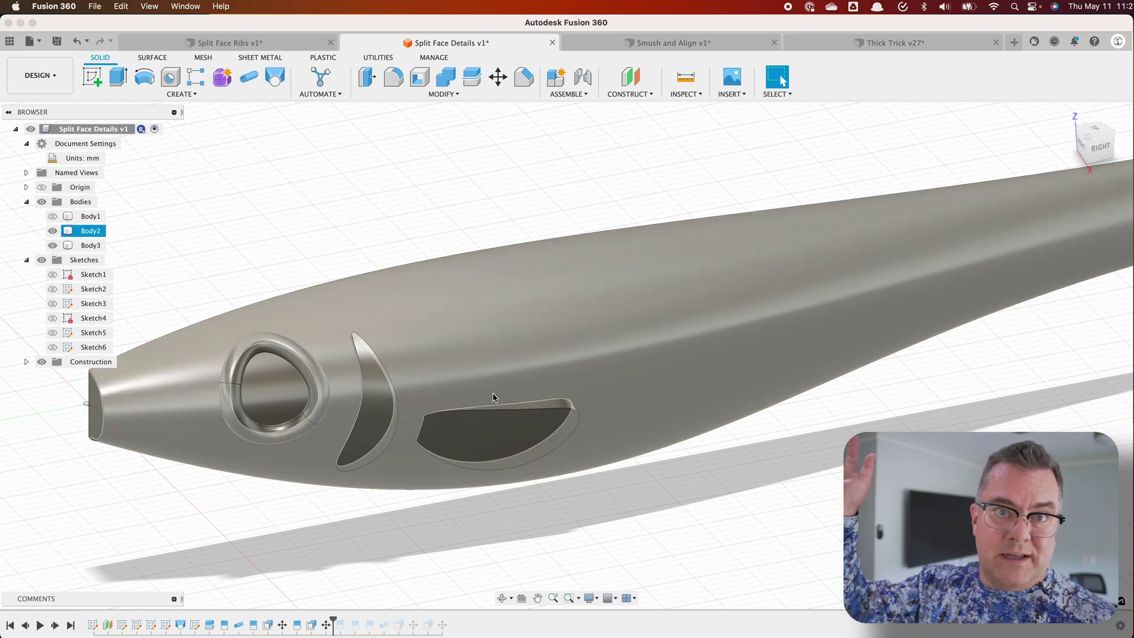
{"action": "left_click", "coordinate": [599, 497]}
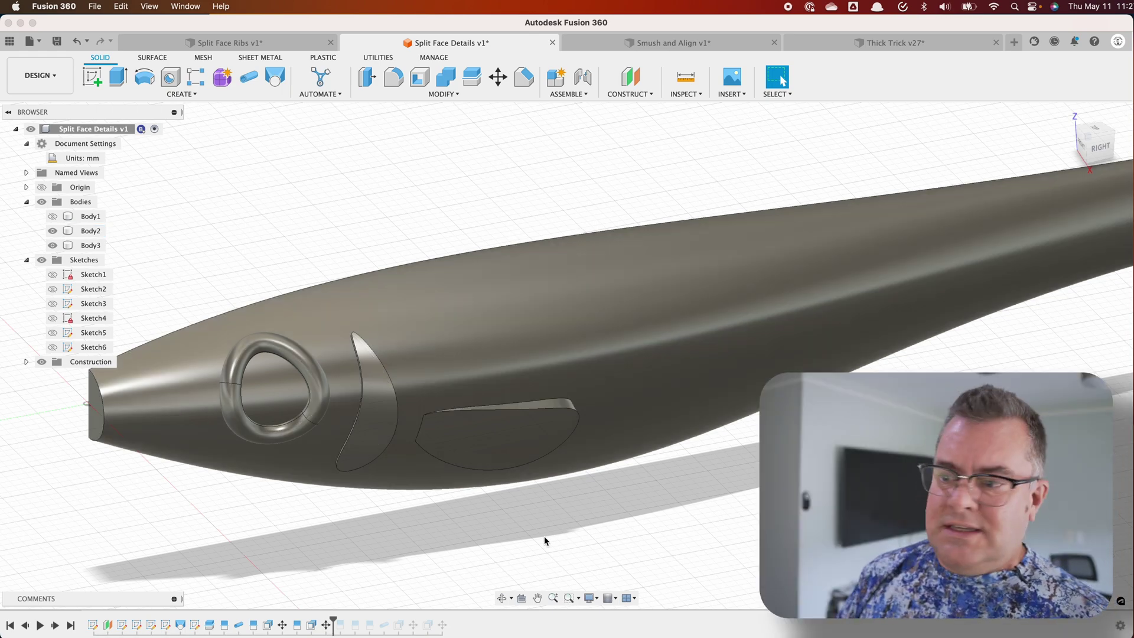
{"action": "left_click", "coordinate": [405, 398]}
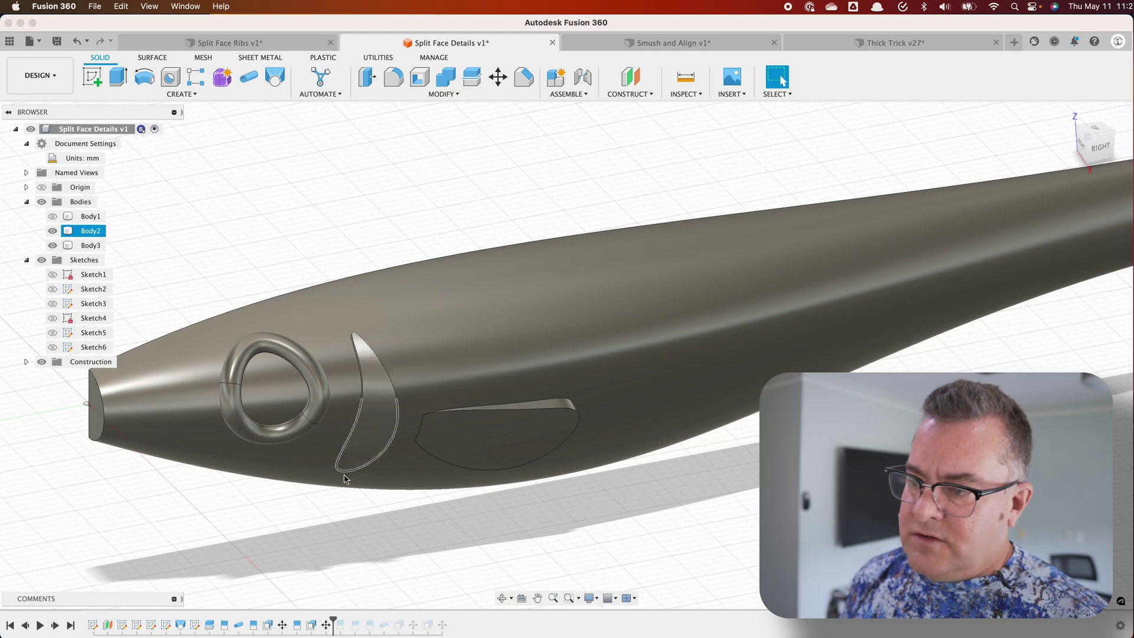
{"action": "middle_click_drag", "start_coordinate": [346, 479], "coordinate": [532, 414], "text": "shift"}
{"action": "left_click", "coordinate": [543, 412]}
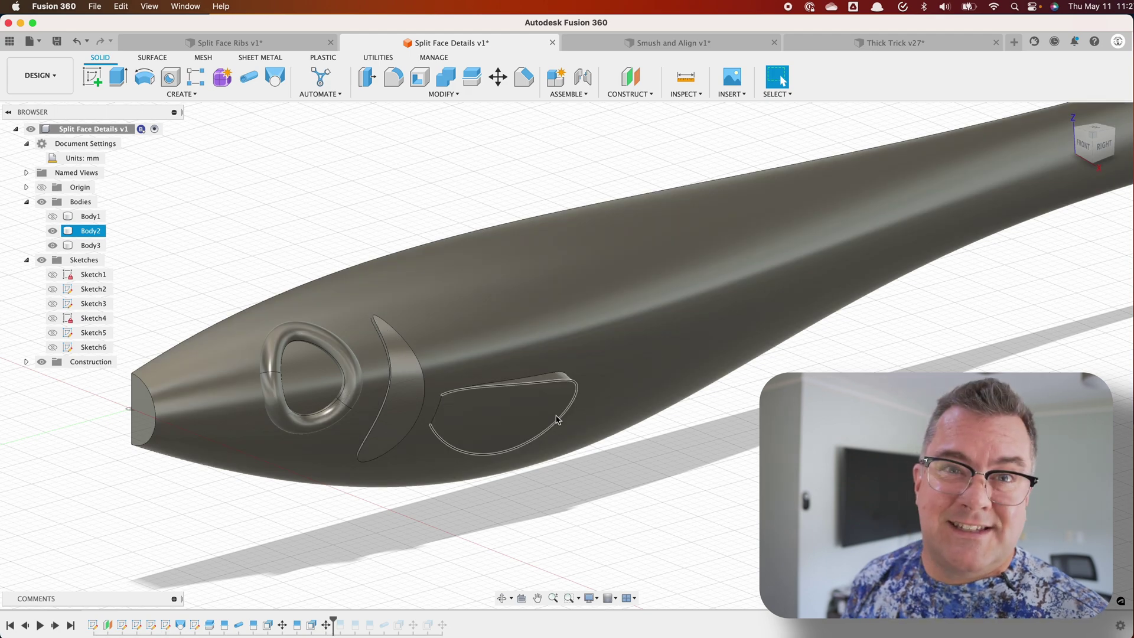
{"action": "left_click", "coordinate": [552, 474]}
{"action": "left_click", "coordinate": [516, 420]}
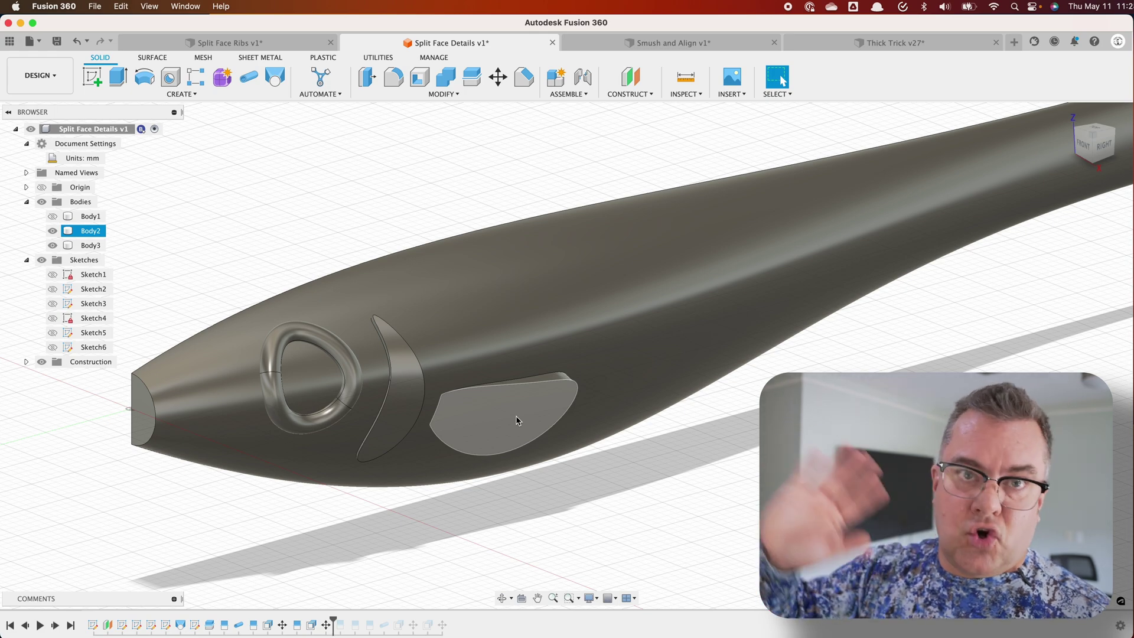
{"action": "left_click", "coordinate": [440, 508]}
{"action": "middle_click_drag", "start_coordinate": [441, 508], "coordinate": [750, 309], "text": "shift"}
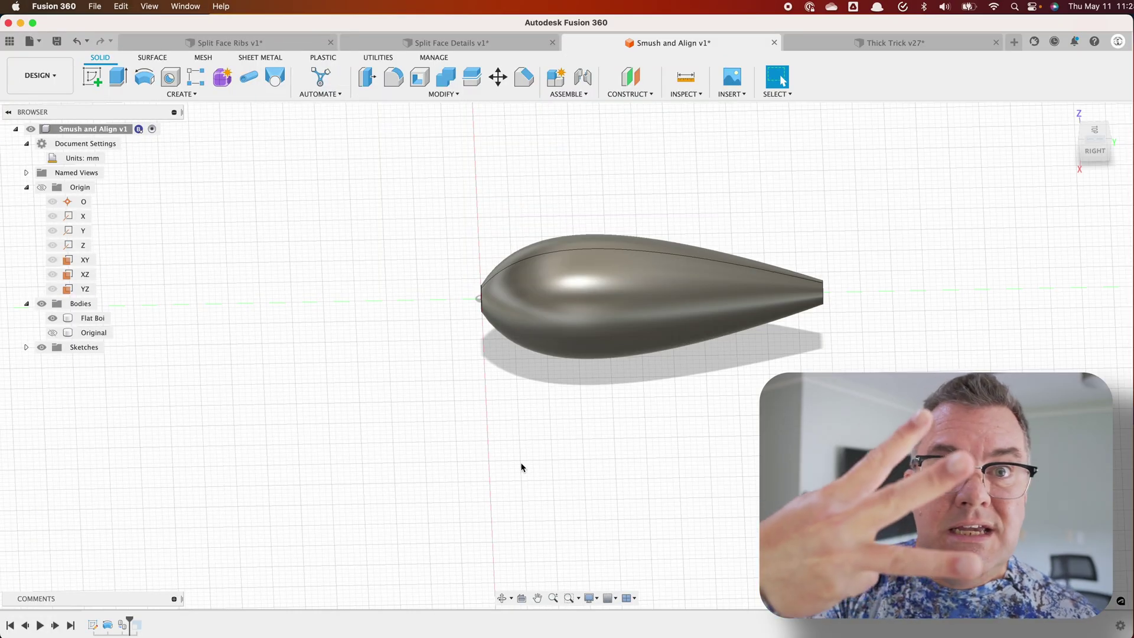
Hide the Flat Boi body to reveal Sketch1 and view it from the right side
{"action": "left_click", "coordinate": [93, 625]}
{"action": "left_click", "coordinate": [27, 187]}
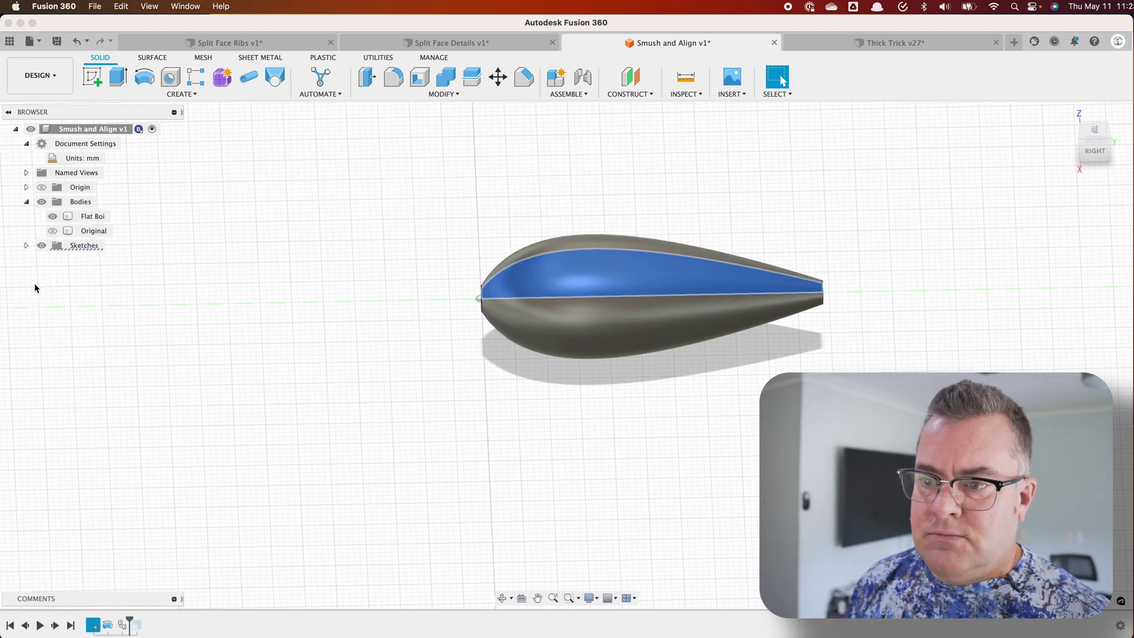
{"action": "left_click", "coordinate": [26, 245]}
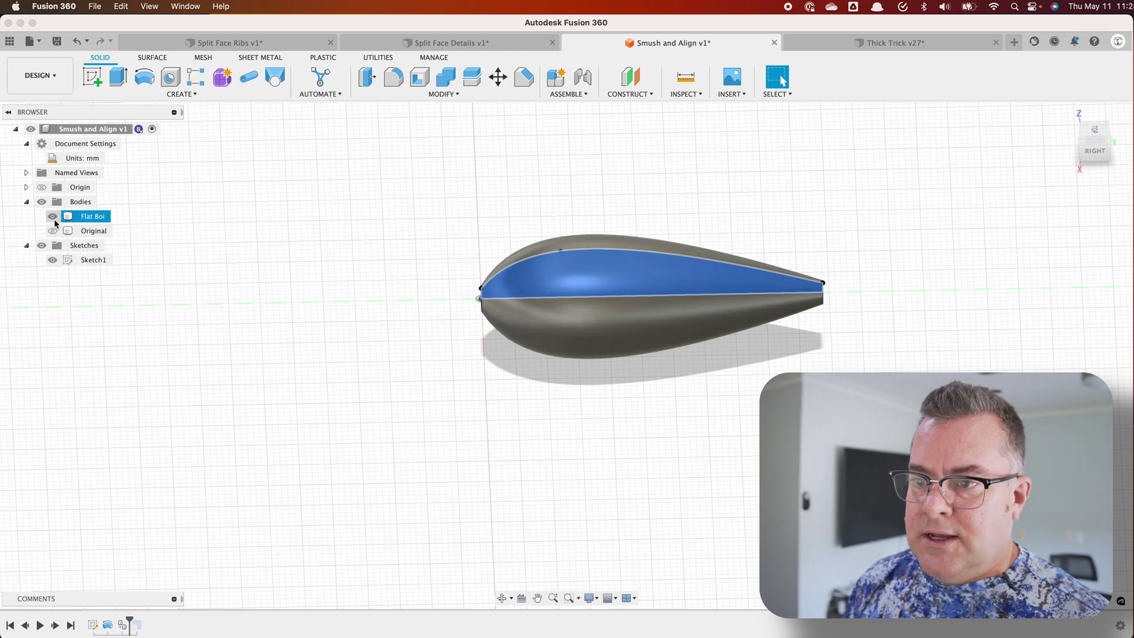
{"action": "left_click", "coordinate": [52, 216]}
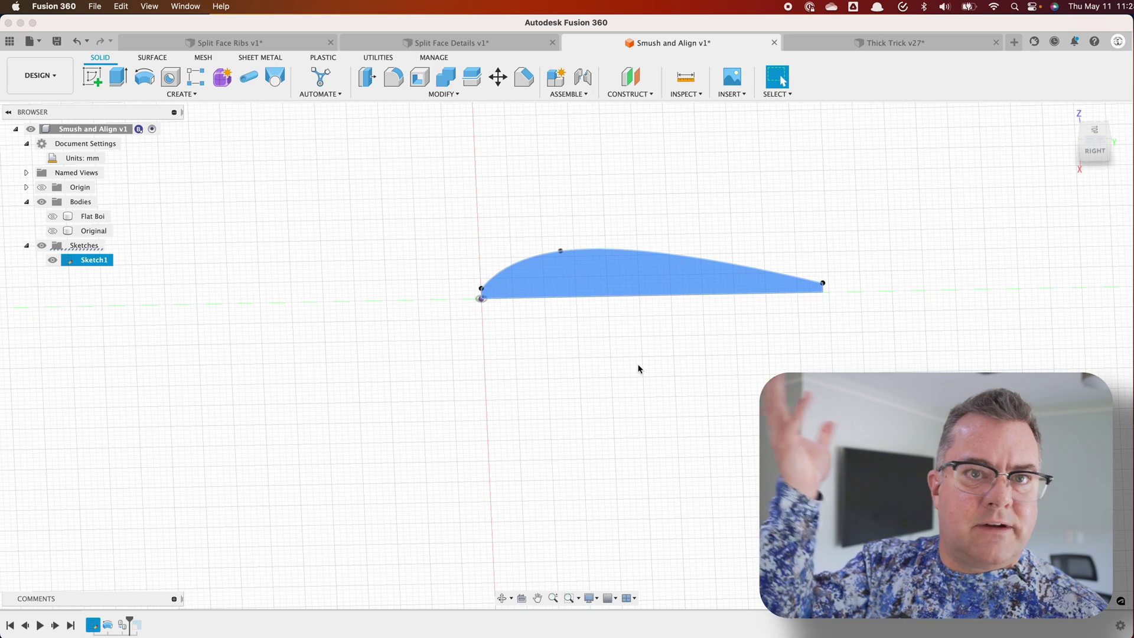
{"action": "left_click", "coordinate": [1094, 151]}
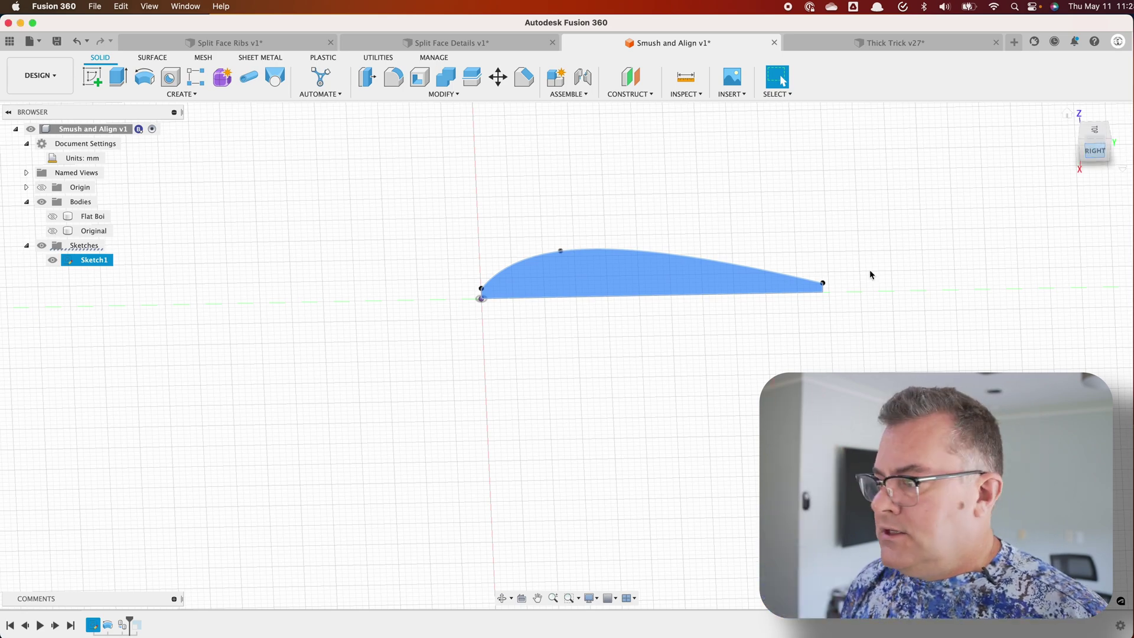
{"action": "left_click", "coordinate": [550, 354]}
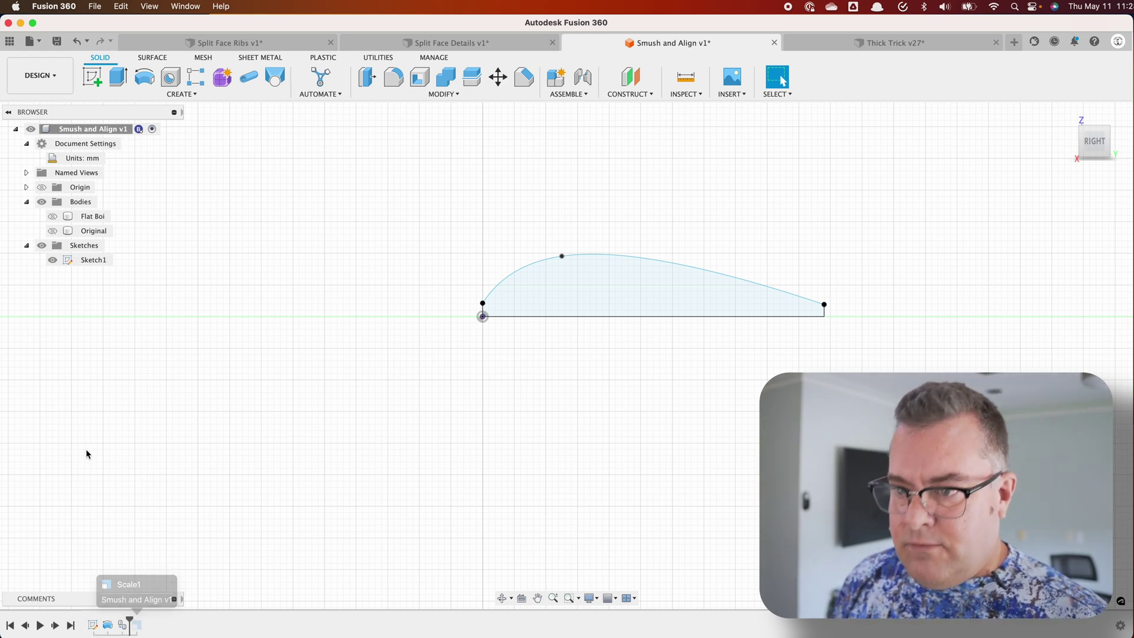
Show Flat Boi again, tilt the view, and hide Sketch1's profile lines
{"action": "left_click", "coordinate": [50, 220]}
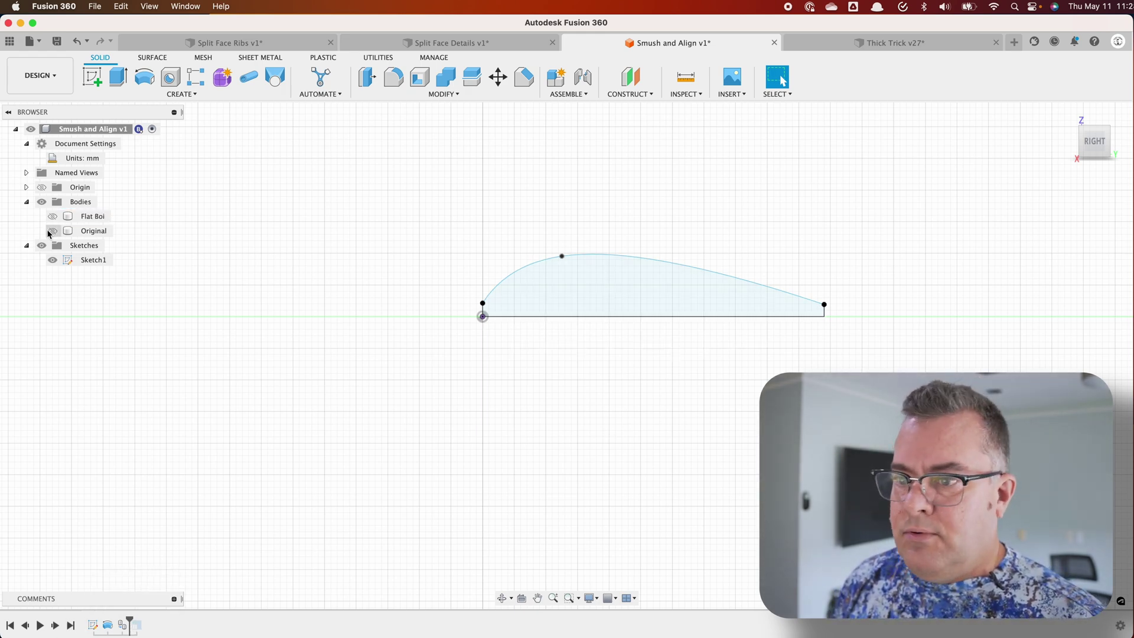
{"action": "left_click", "coordinate": [52, 216]}
{"action": "middle_click_drag", "start_coordinate": [340, 435], "coordinate": [398, 480], "text": "shift"}
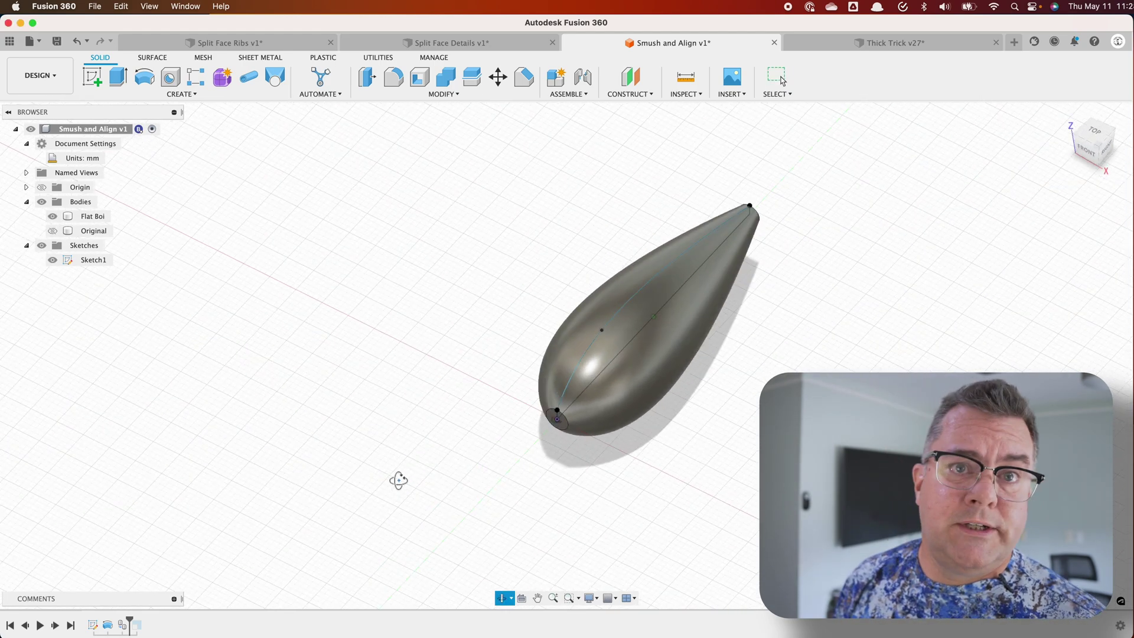
{"action": "left_click", "coordinate": [52, 261]}
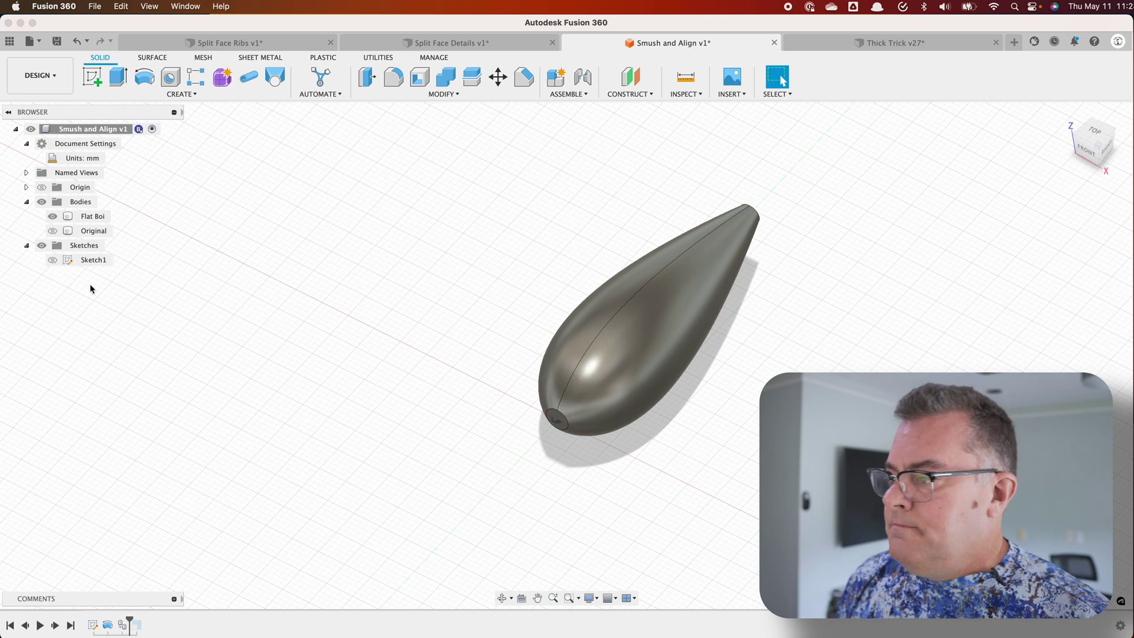
Start Scale on the teardrop body using the origin point as the base point
{"action": "left_click", "coordinate": [437, 96]}
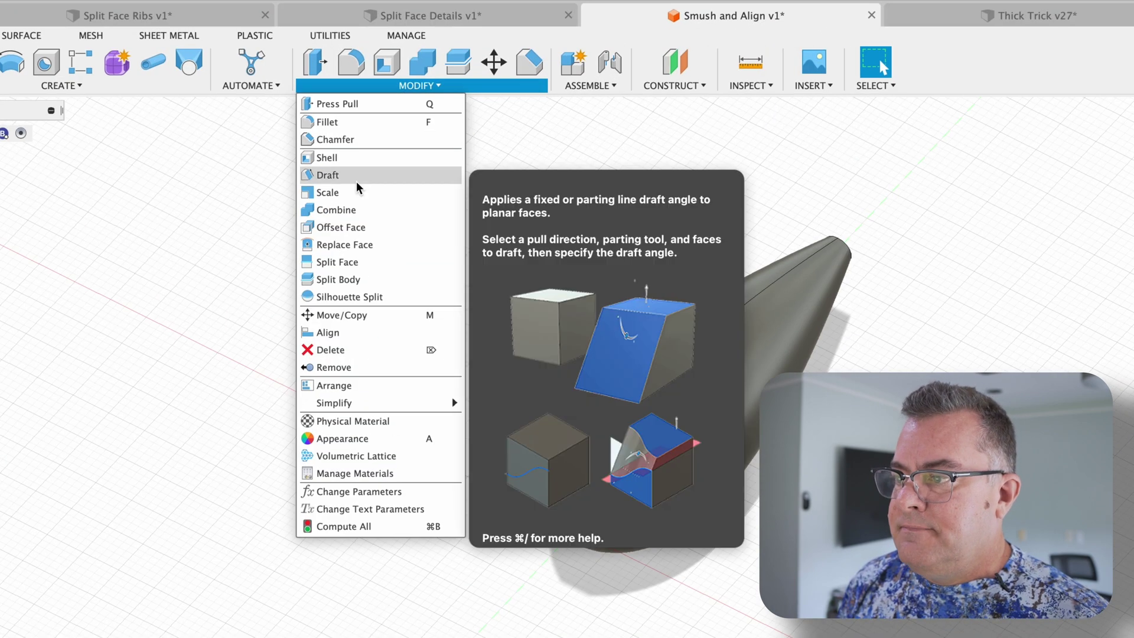
{"action": "left_click", "coordinate": [352, 192]}
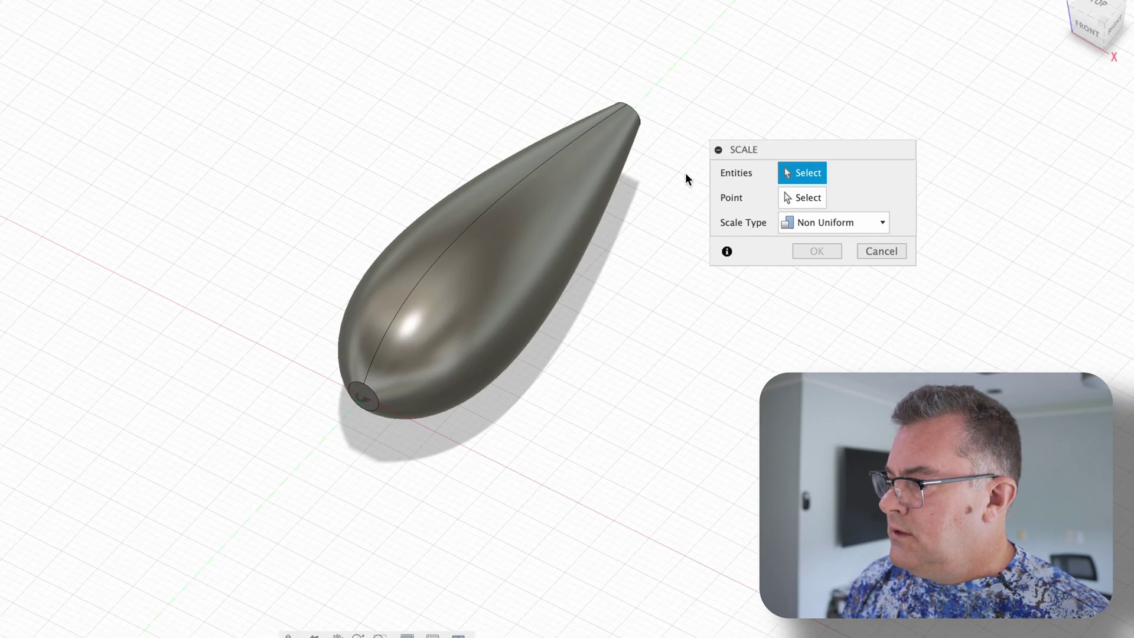
{"action": "left_click", "coordinate": [492, 267]}
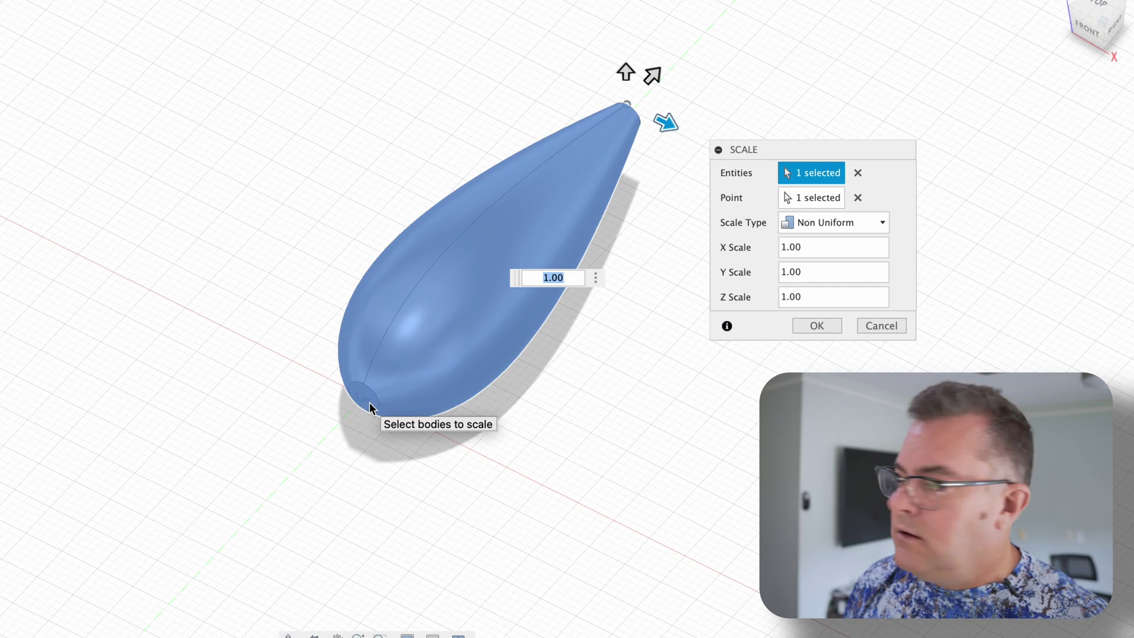
{"action": "left_click", "coordinate": [856, 198]}
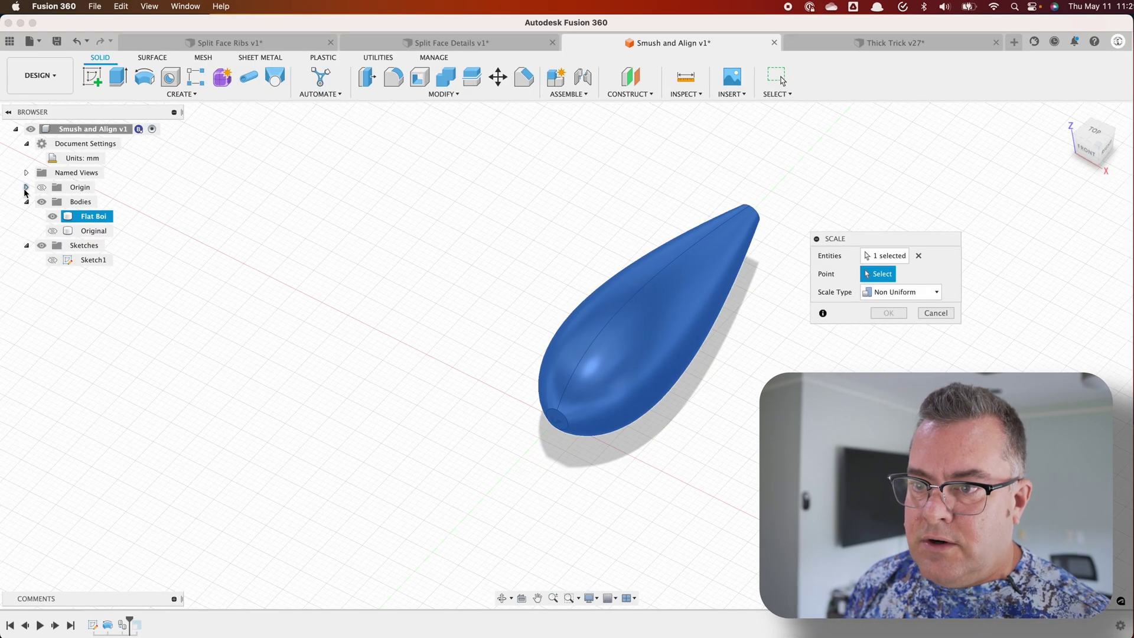
{"action": "left_click", "coordinate": [26, 188]}
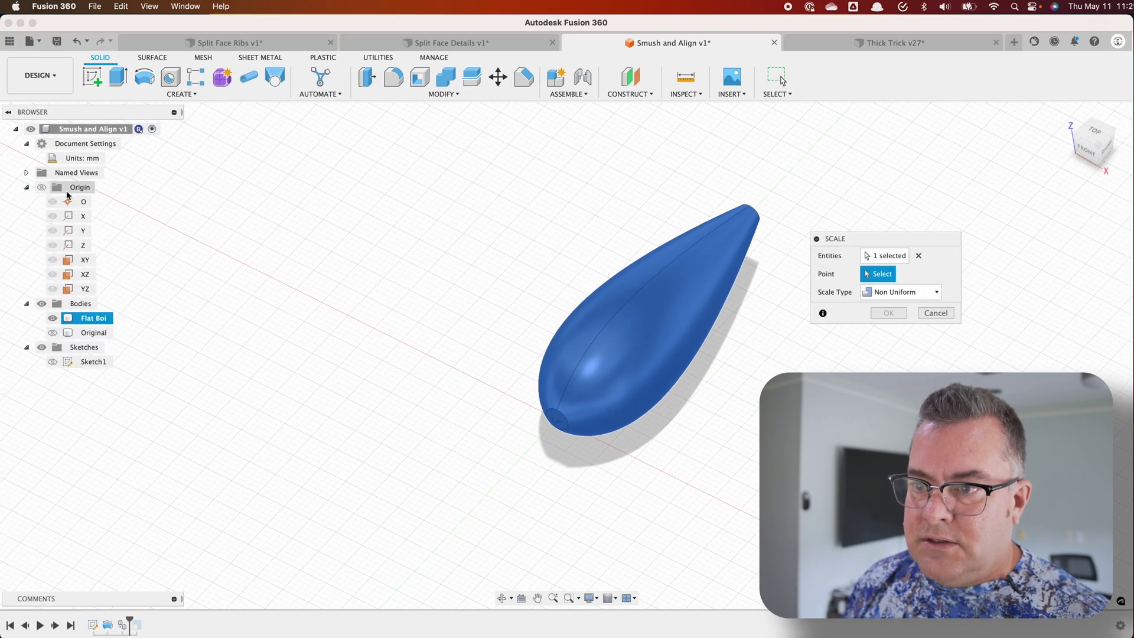
{"action": "left_click", "coordinate": [84, 202]}
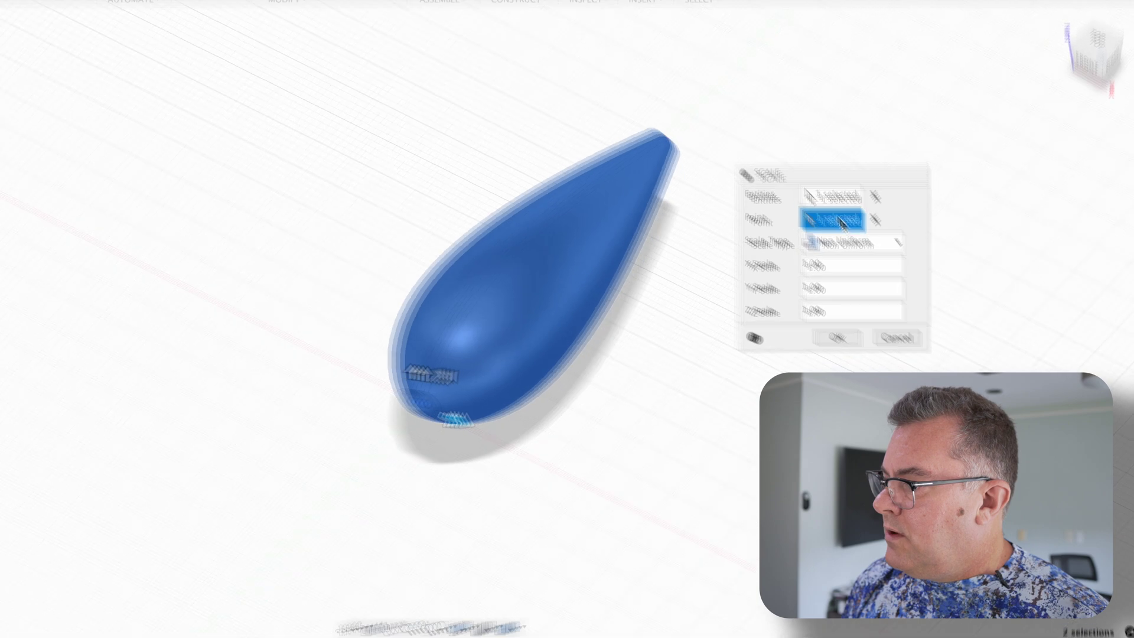
Choose Non Uniform scale type with Z at 0.5 and check it from the side
{"action": "left_click", "coordinate": [894, 292]}
{"action": "left_click", "coordinate": [818, 227]}
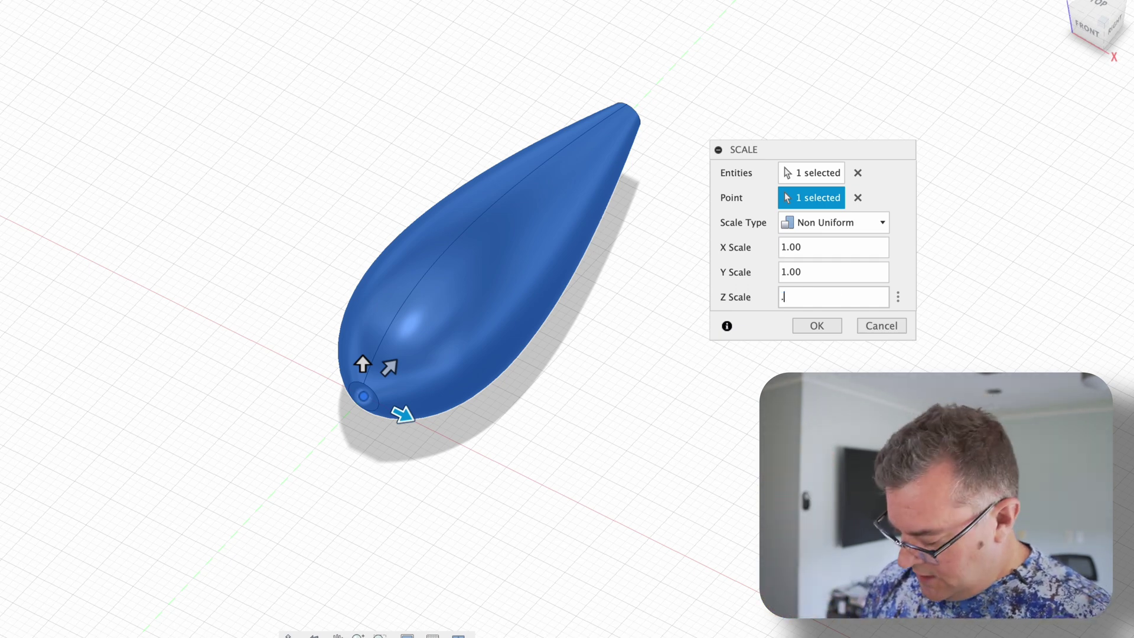
{"action": "key", "text": "Tab"}
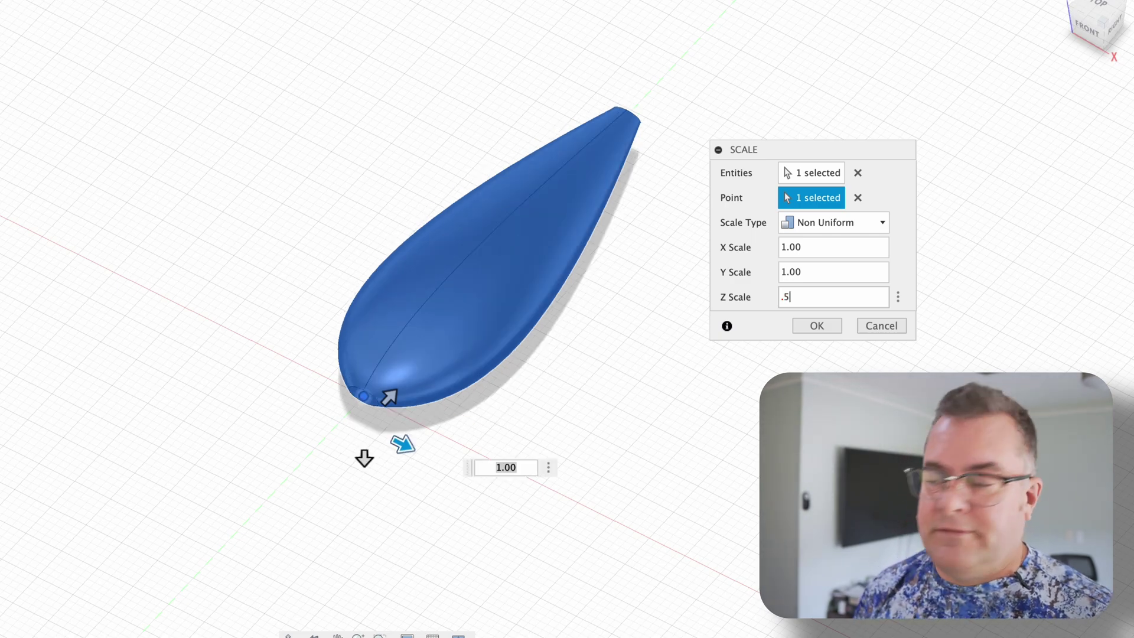
{"action": "middle_click_drag", "start_coordinate": [618, 489], "coordinate": [522, 430], "text": "shift"}
Apply the scale, then toggle the Original body on and off to compare, leaving it hidden
{"action": "left_click", "coordinate": [816, 327]}
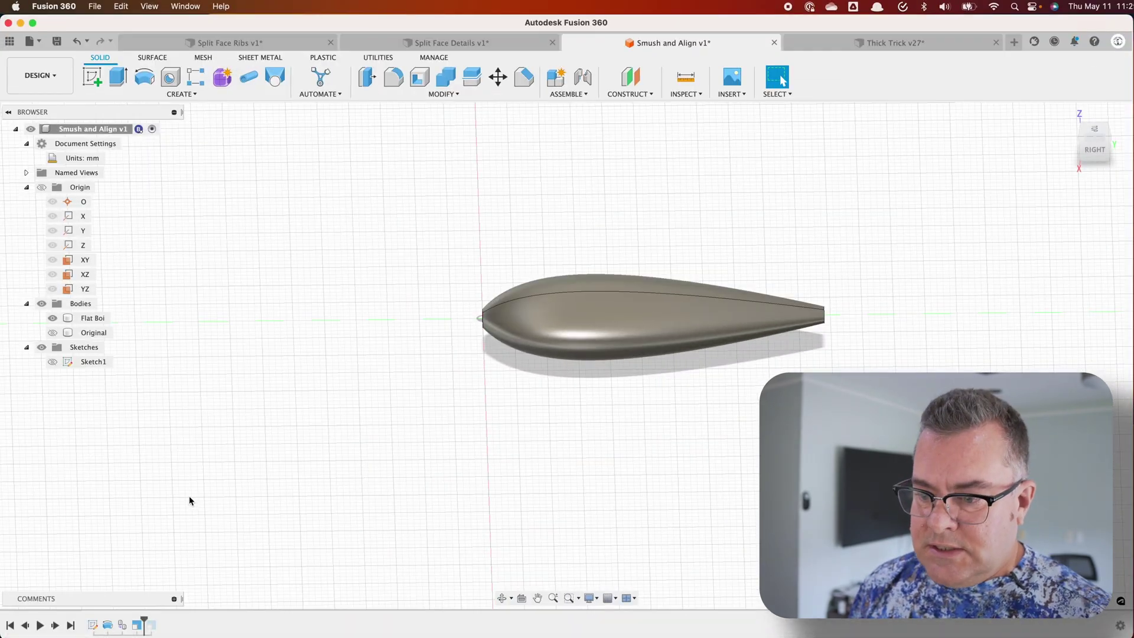
{"action": "left_click", "coordinate": [53, 333]}
{"action": "middle_click_drag", "start_coordinate": [468, 412], "coordinate": [479, 473], "text": "shift"}
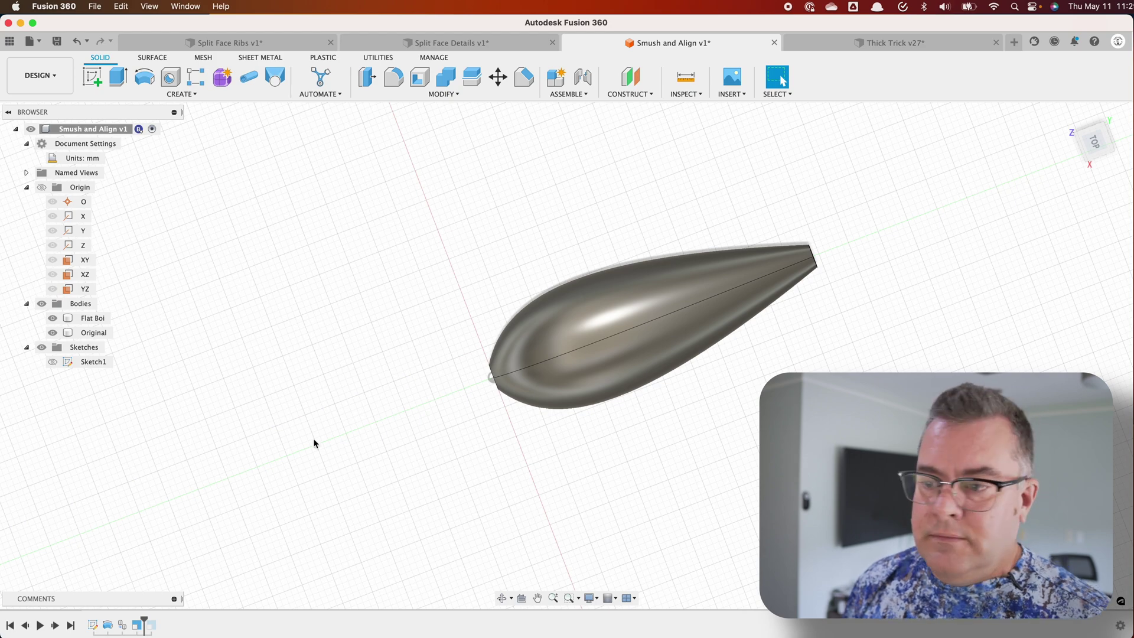
{"action": "left_click", "coordinate": [53, 333]}
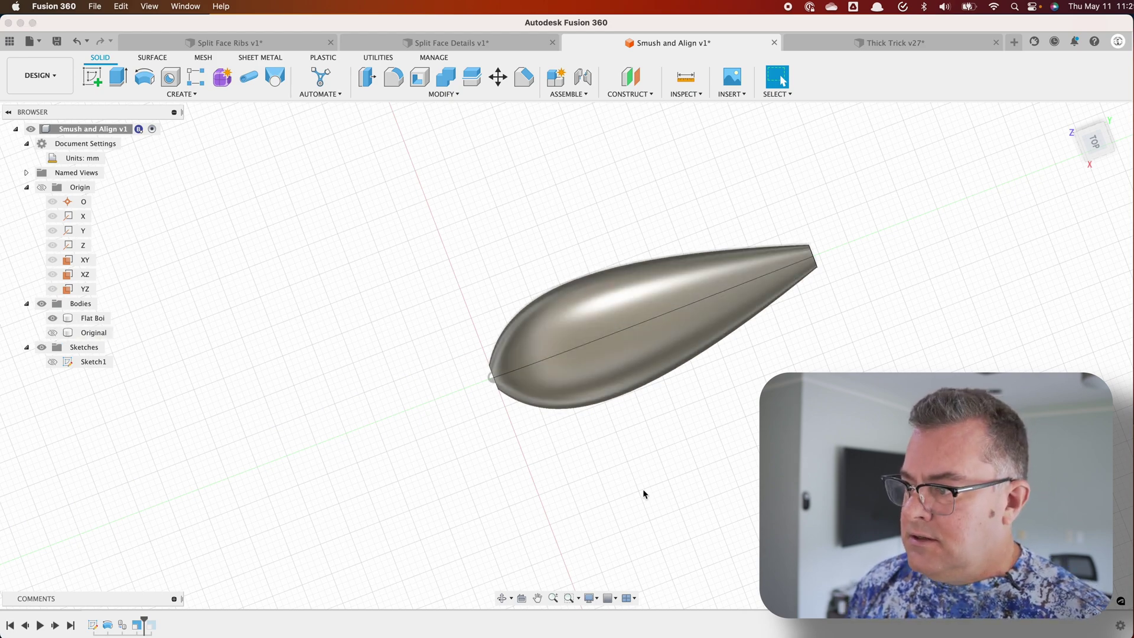
{"action": "middle_click_drag", "start_coordinate": [643, 494], "coordinate": [615, 388], "text": "shift"}
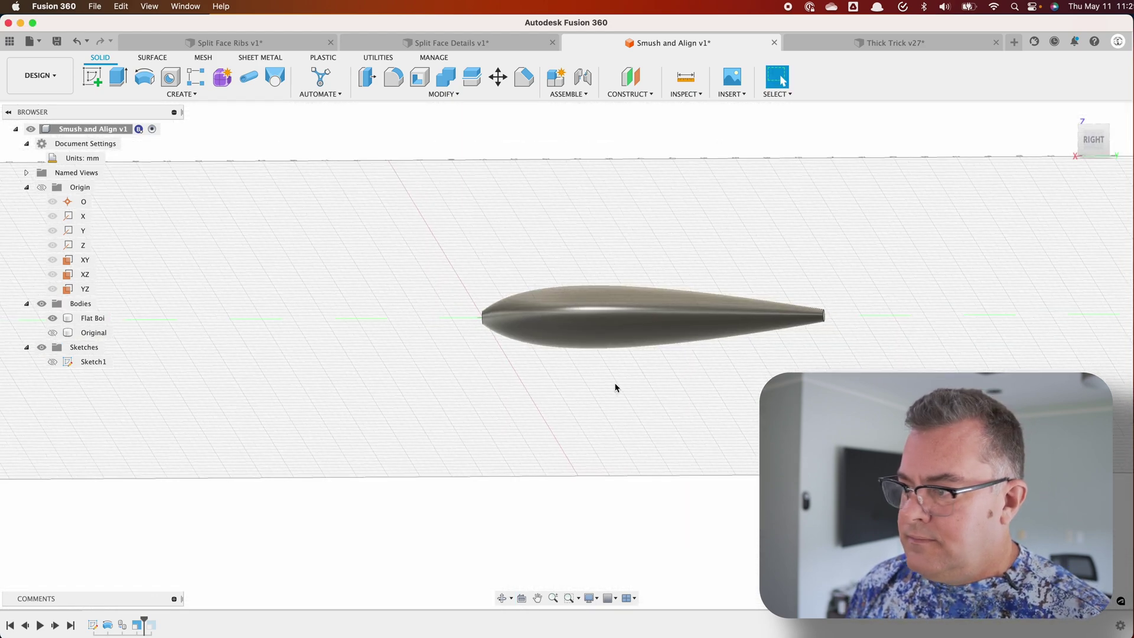
{"action": "left_click", "coordinate": [53, 333]}
{"action": "left_click", "coordinate": [52, 332]}
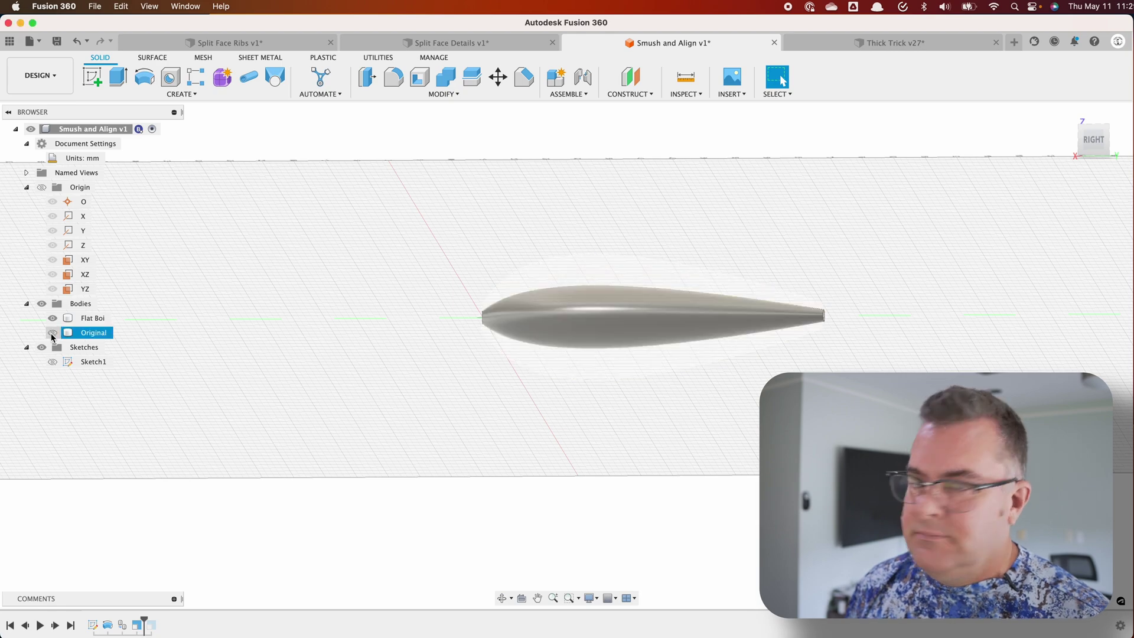
{"action": "middle_click_drag", "start_coordinate": [615, 382], "coordinate": [617, 422], "text": "shift"}
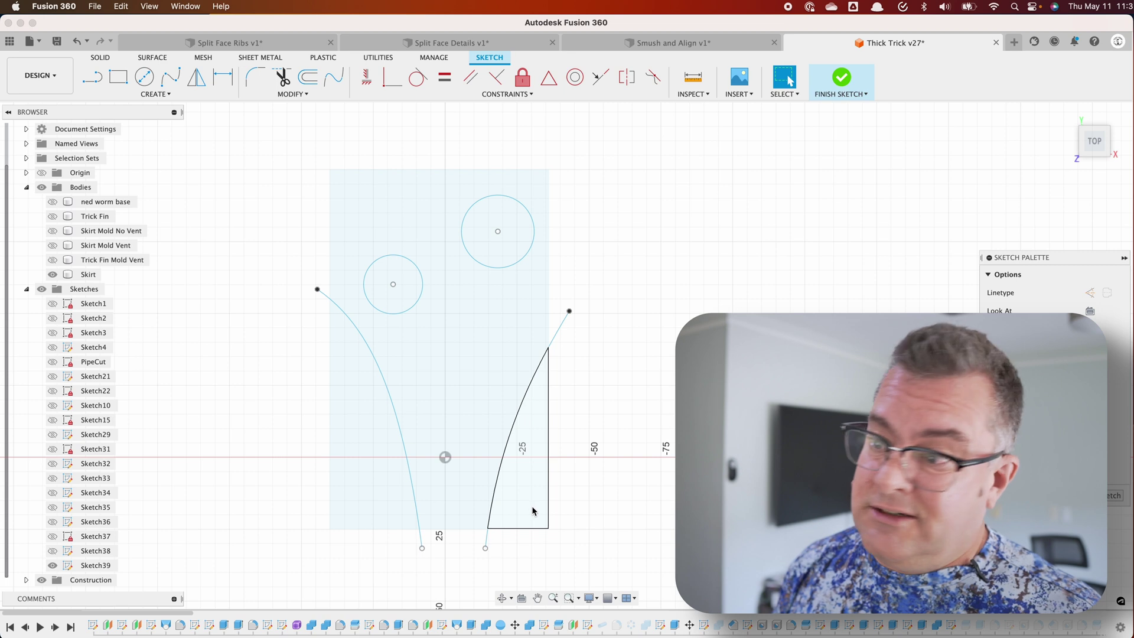
Make the Trick Fin body visible in the Thick Trick v27 design
{"action": "left_click", "coordinate": [52, 217]}
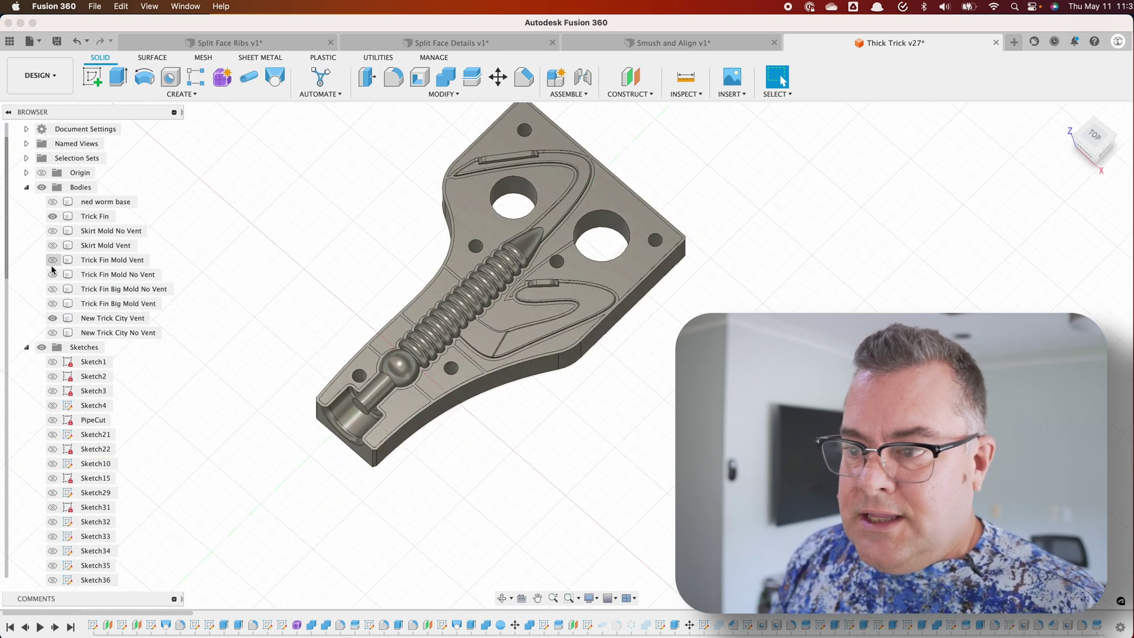
{"action": "left_click", "coordinate": [112, 318]}
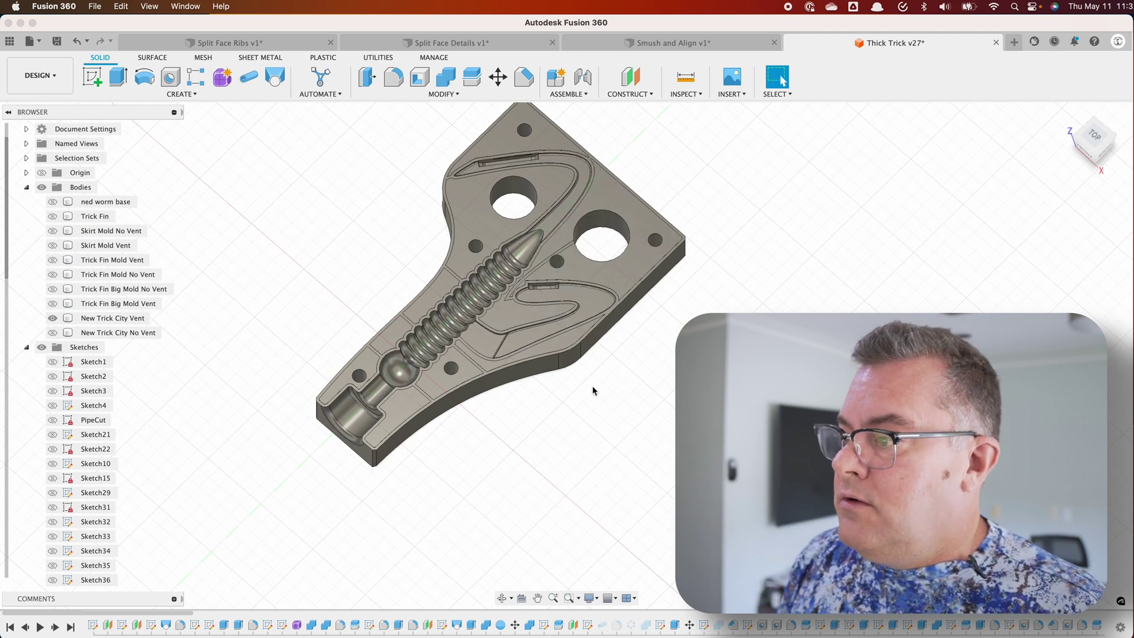
{"action": "middle_click_drag", "start_coordinate": [592, 387], "coordinate": [573, 282], "text": "shift"}
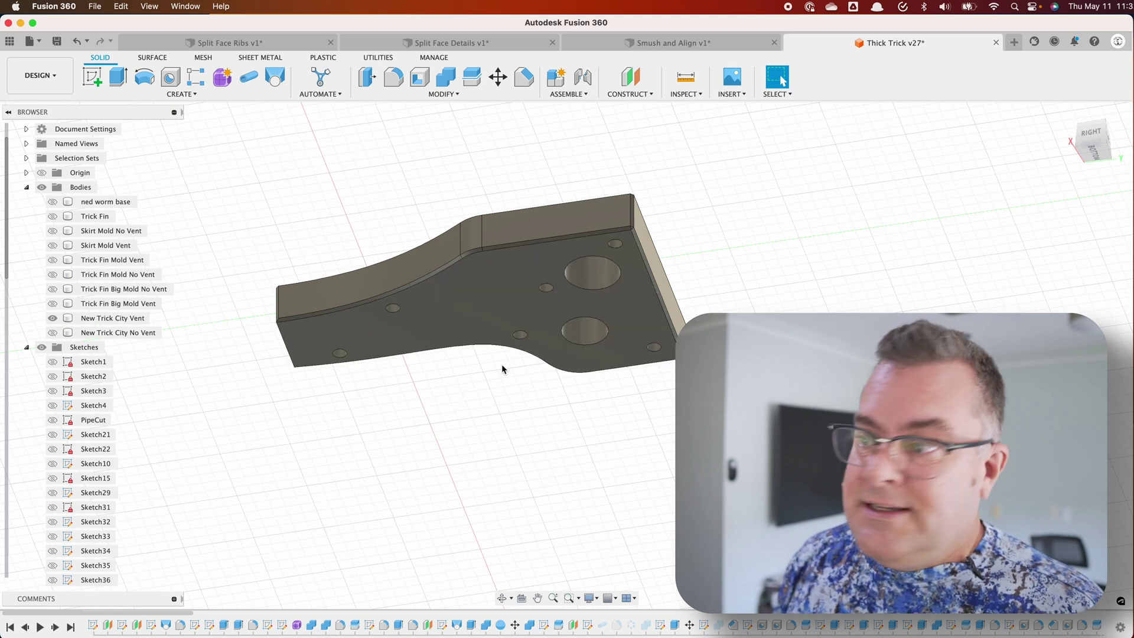
{"action": "middle_click_drag", "start_coordinate": [502, 366], "coordinate": [493, 452], "text": "shift"}
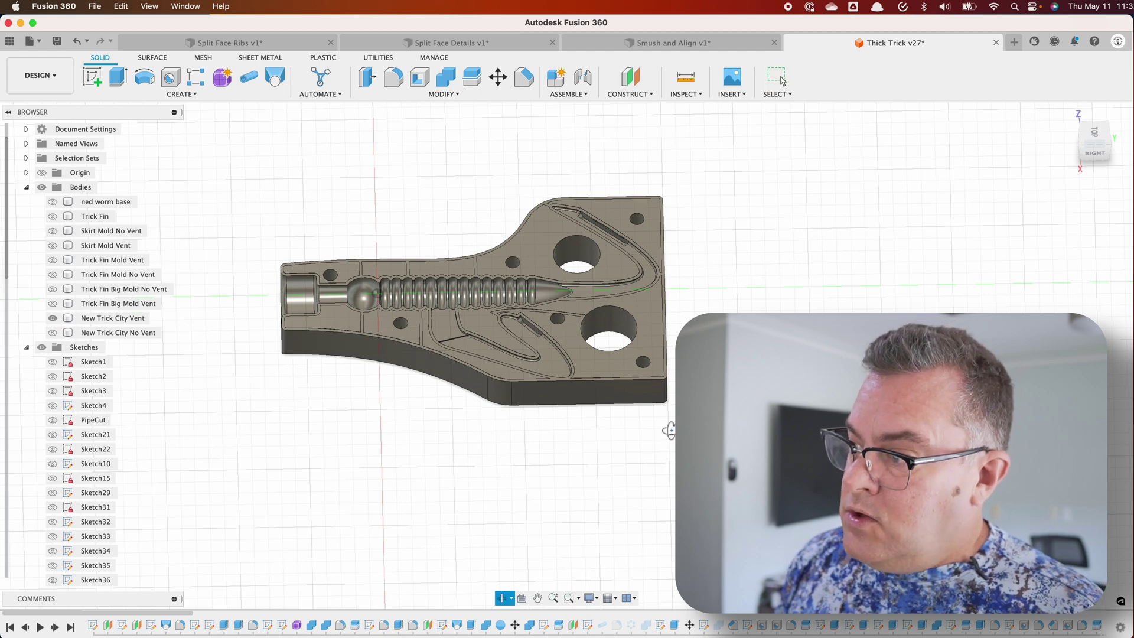
{"action": "middle_click_drag", "start_coordinate": [671, 425], "coordinate": [599, 431], "text": "shift"}
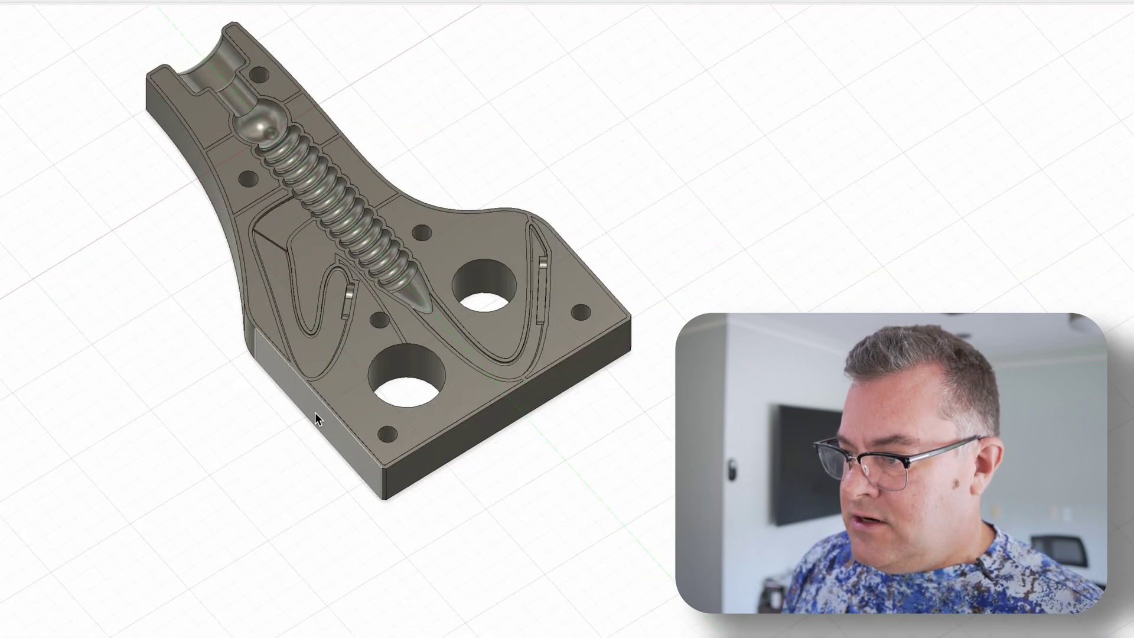
{"action": "middle_click_drag", "start_coordinate": [369, 526], "coordinate": [324, 369], "text": "shift"}
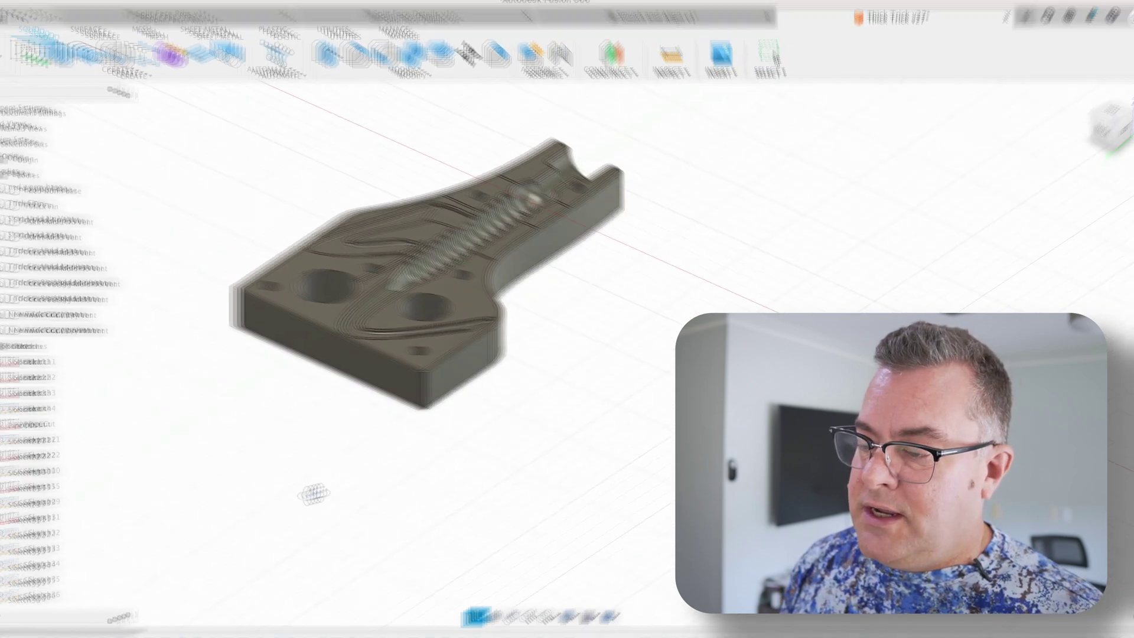
{"action": "middle_click_drag", "start_coordinate": [161, 565], "coordinate": [254, 563], "text": "shift"}
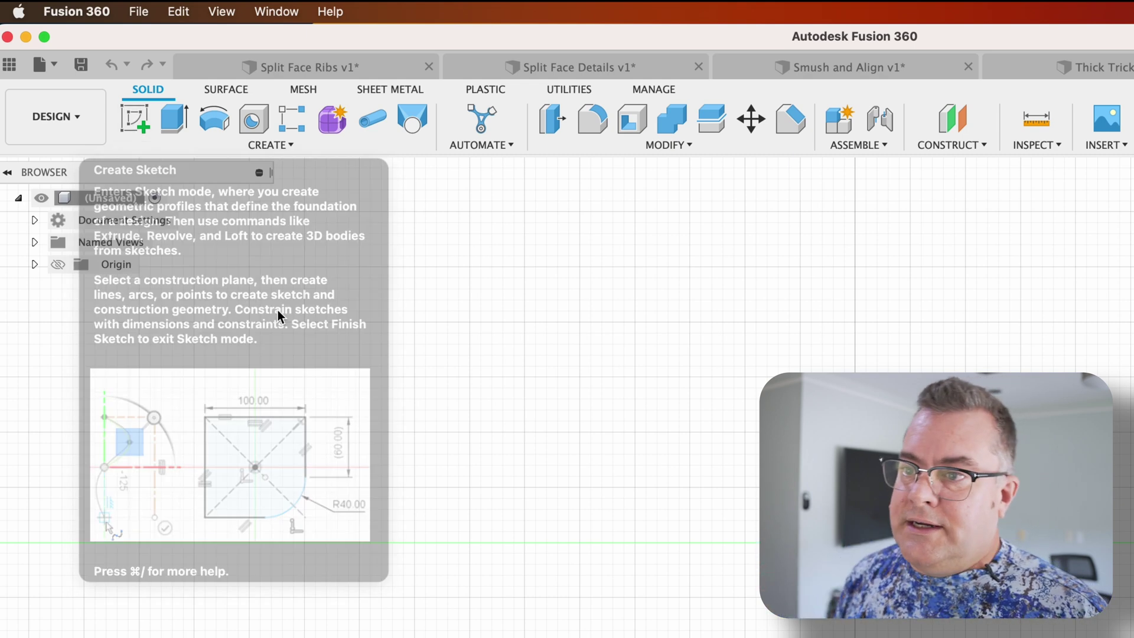
Change the document units in Document Settings from inches to Millimeter
{"action": "left_click", "coordinate": [35, 222]}
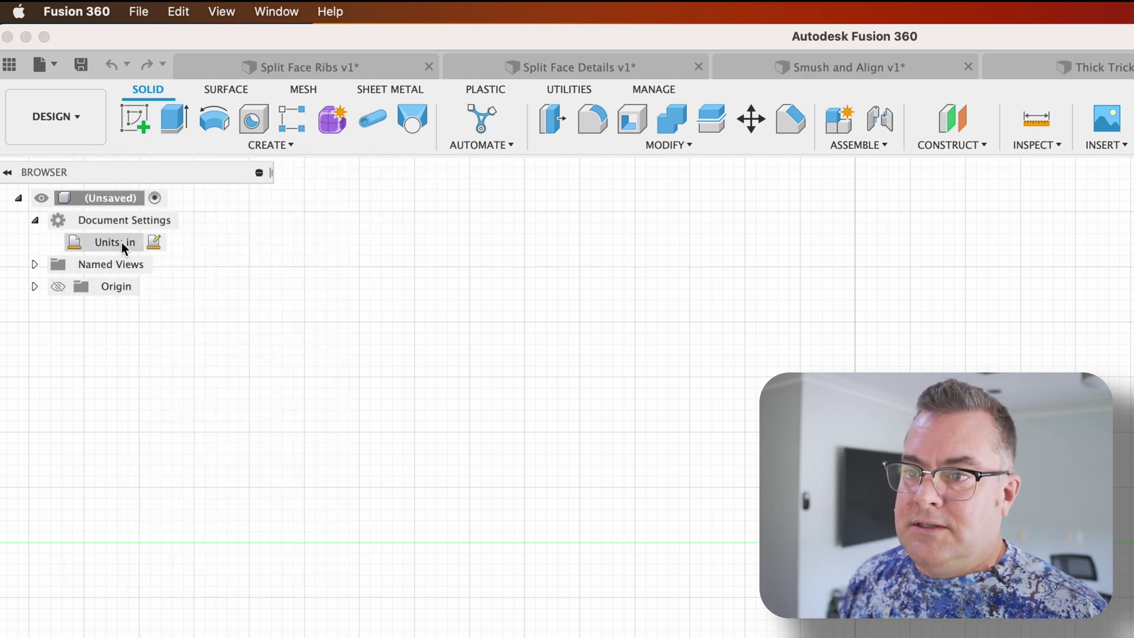
{"action": "left_click", "coordinate": [151, 243]}
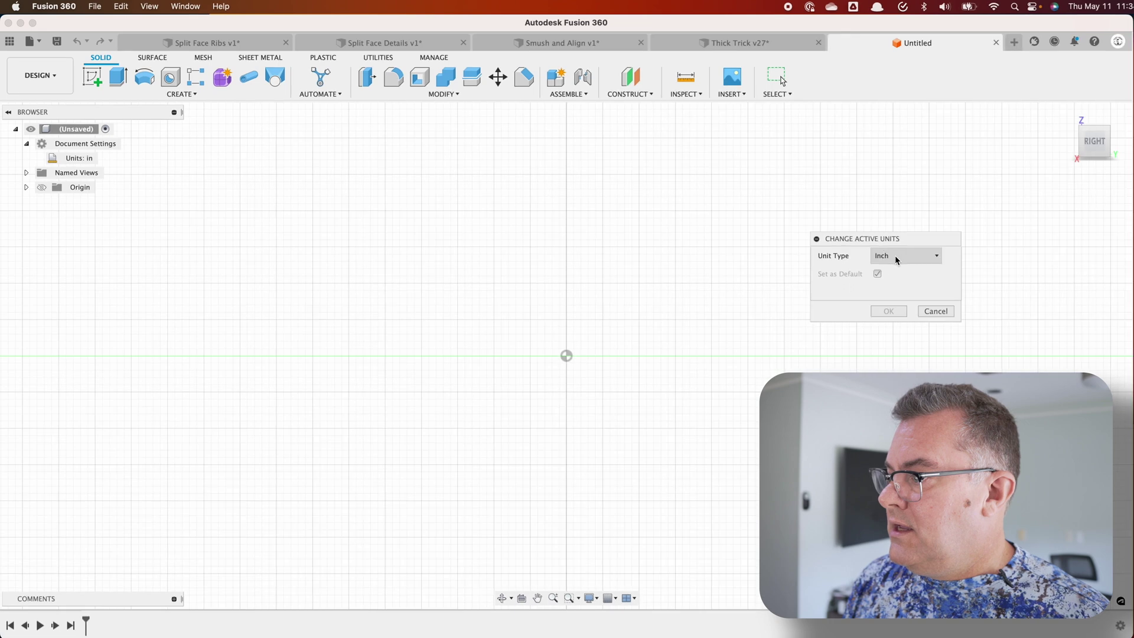
{"action": "left_click", "coordinate": [894, 255]}
{"action": "left_click", "coordinate": [893, 287]}
{"action": "left_click", "coordinate": [904, 311]}
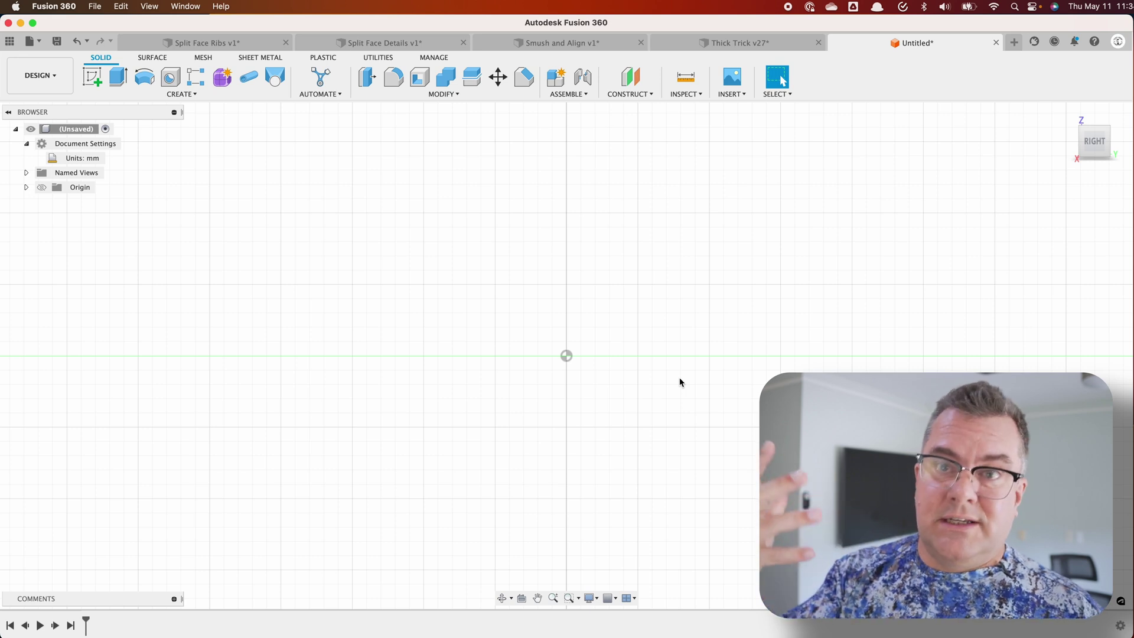
Sketch a horizontal line from the origin typed as 6 inches, shown as 152.40 mm
{"action": "left_click", "coordinate": [92, 76]}
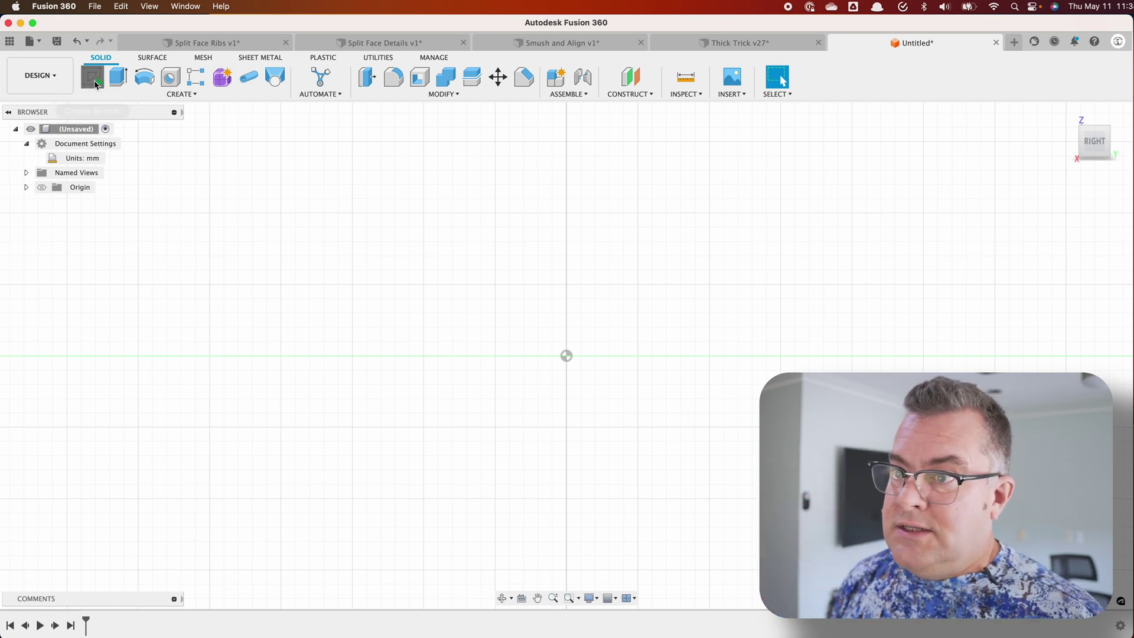
{"action": "left_click", "coordinate": [611, 320]}
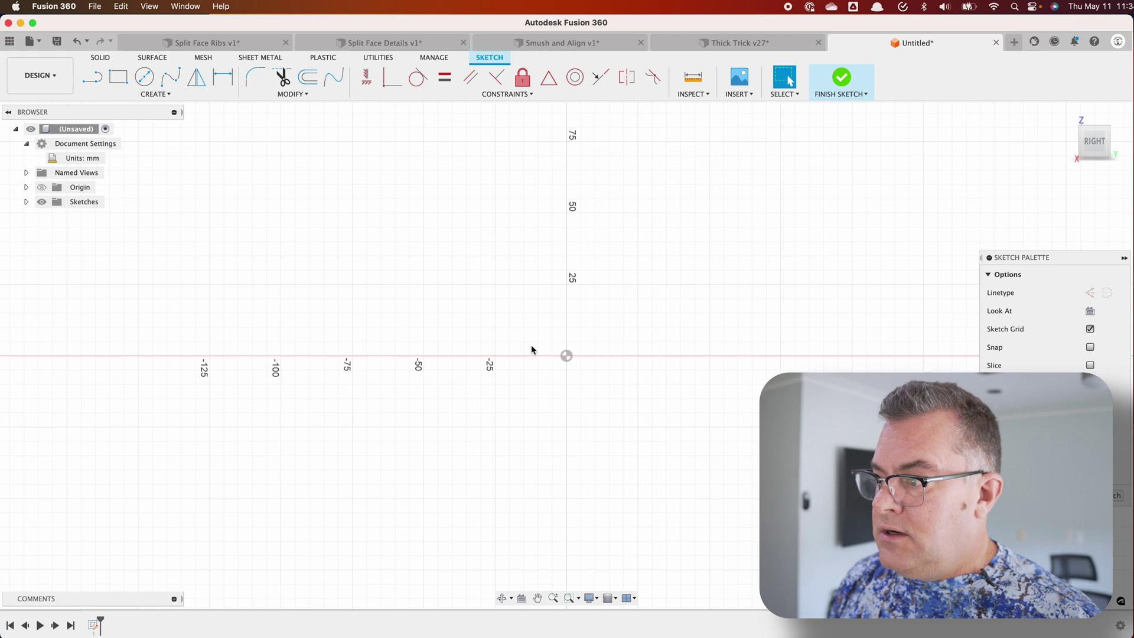
{"action": "left_click", "coordinate": [92, 76]}
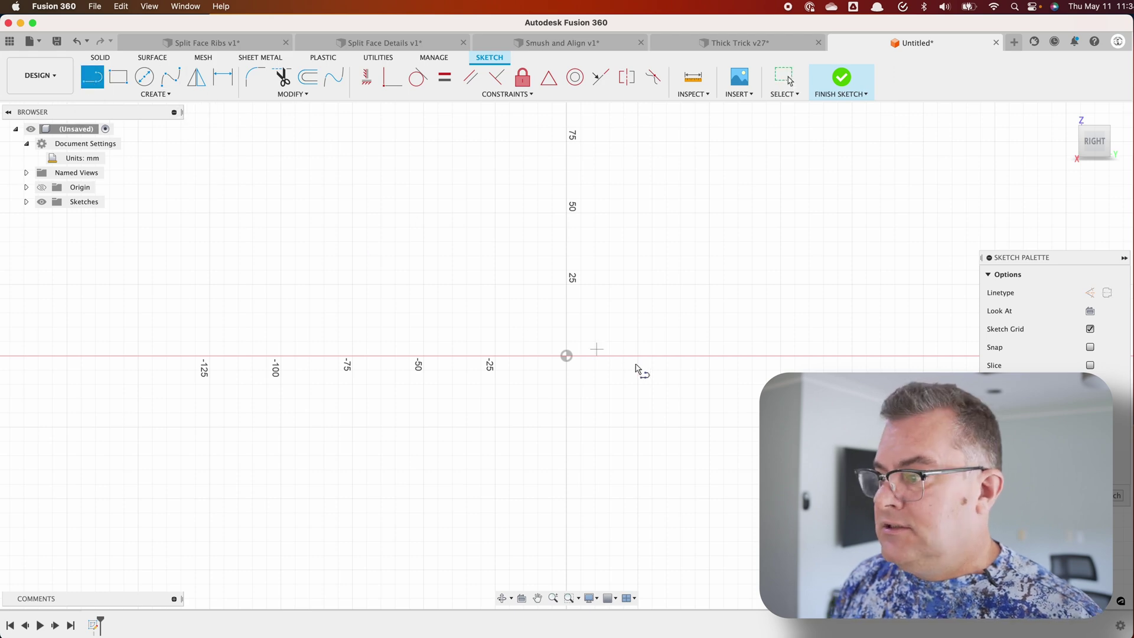
{"action": "left_click", "coordinate": [567, 358]}
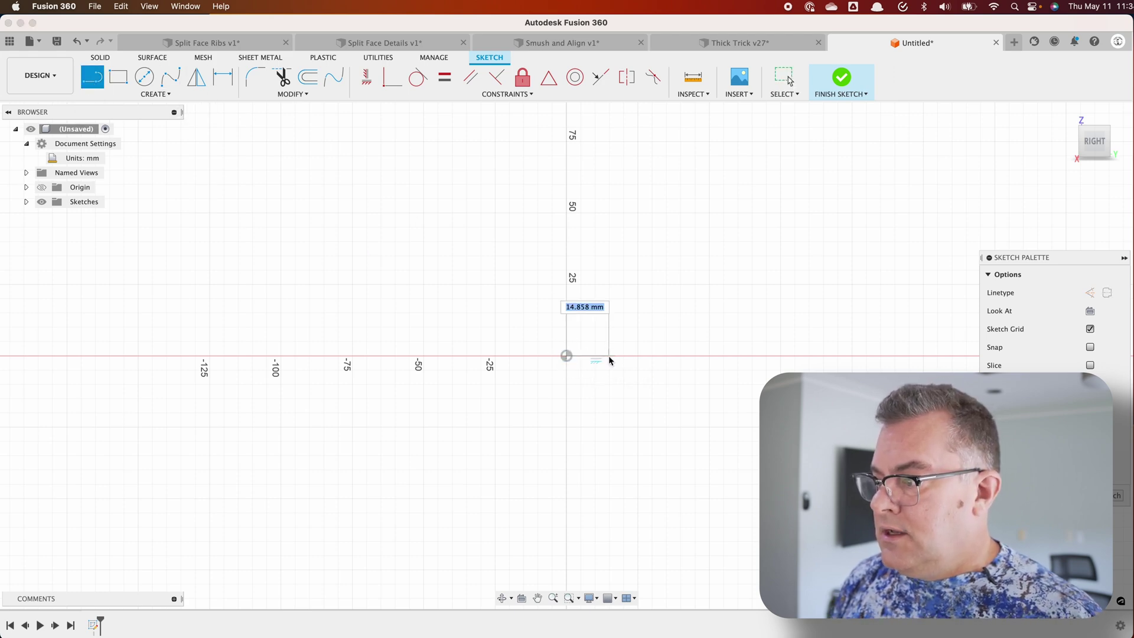
{"action": "type", "text": "6"}
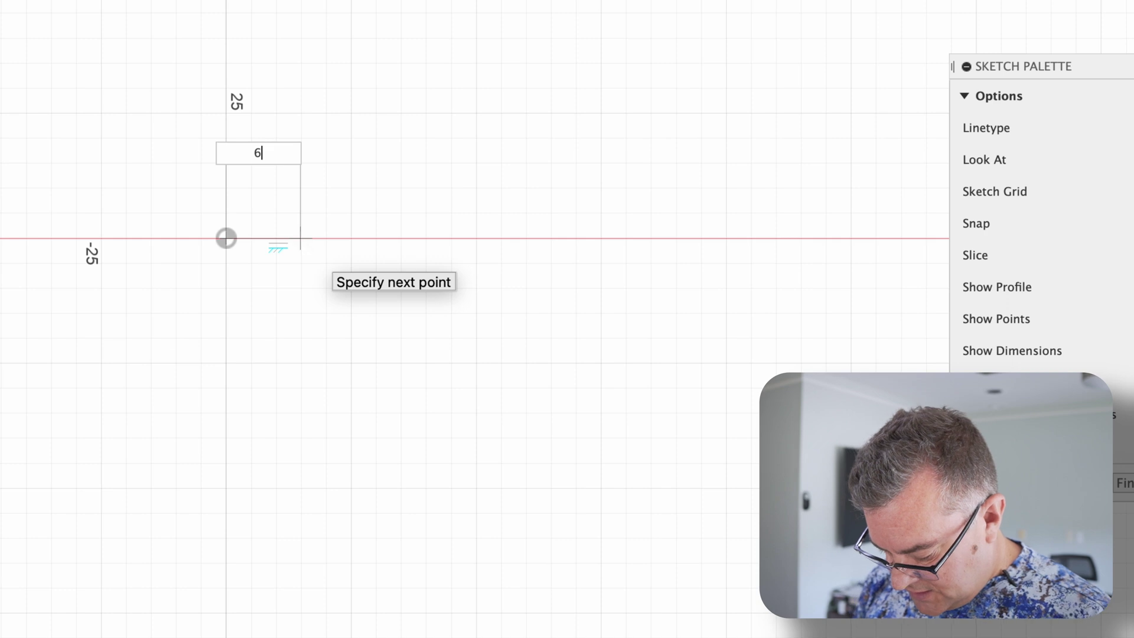
{"action": "key", "text": "Tab"}
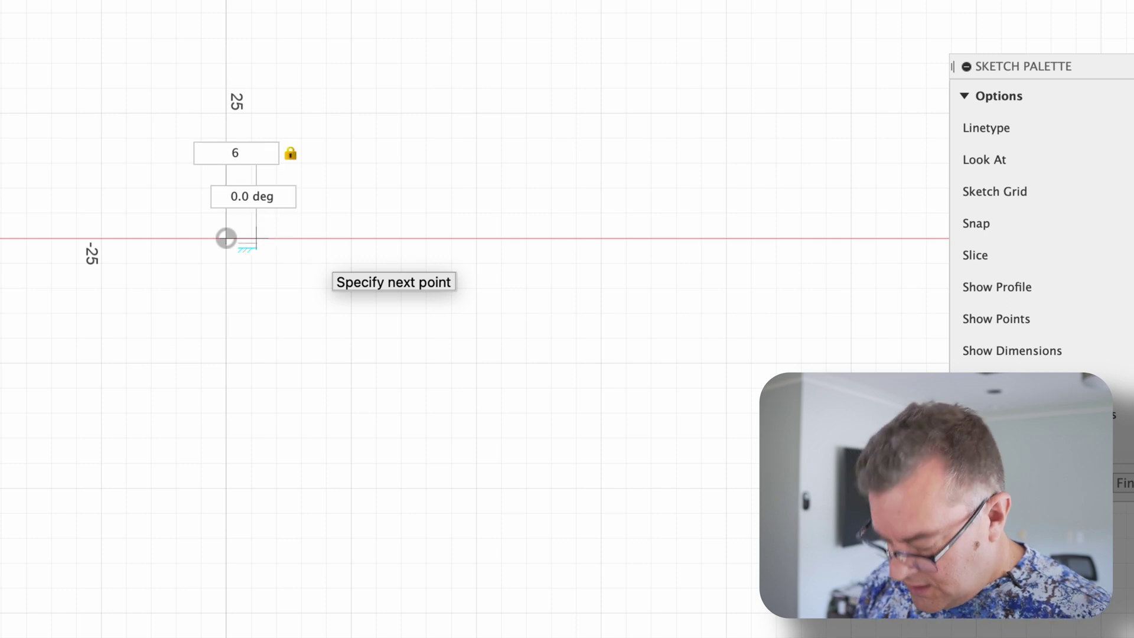
{"action": "key", "text": "Tab"}
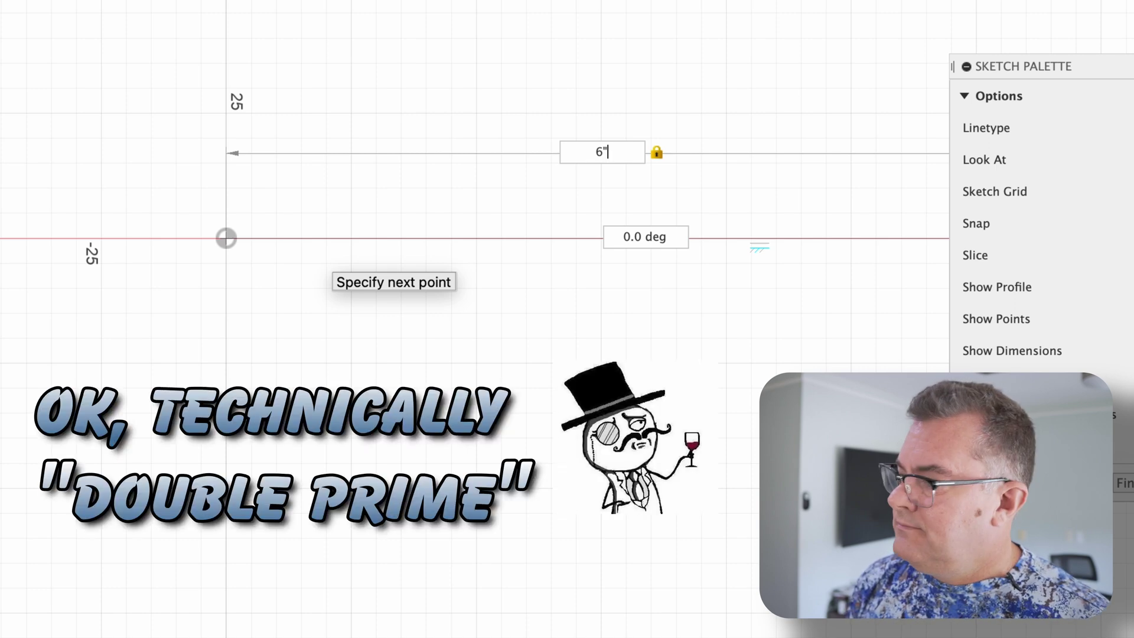
{"action": "key", "text": "Return"}
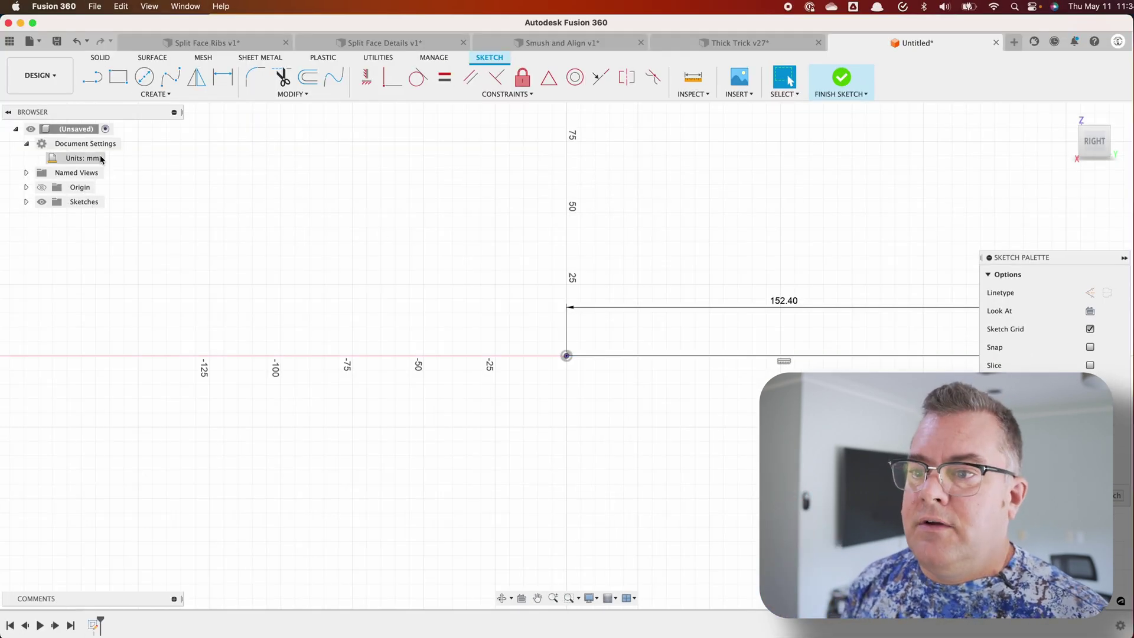
{"action": "left_click", "coordinate": [112, 158]}
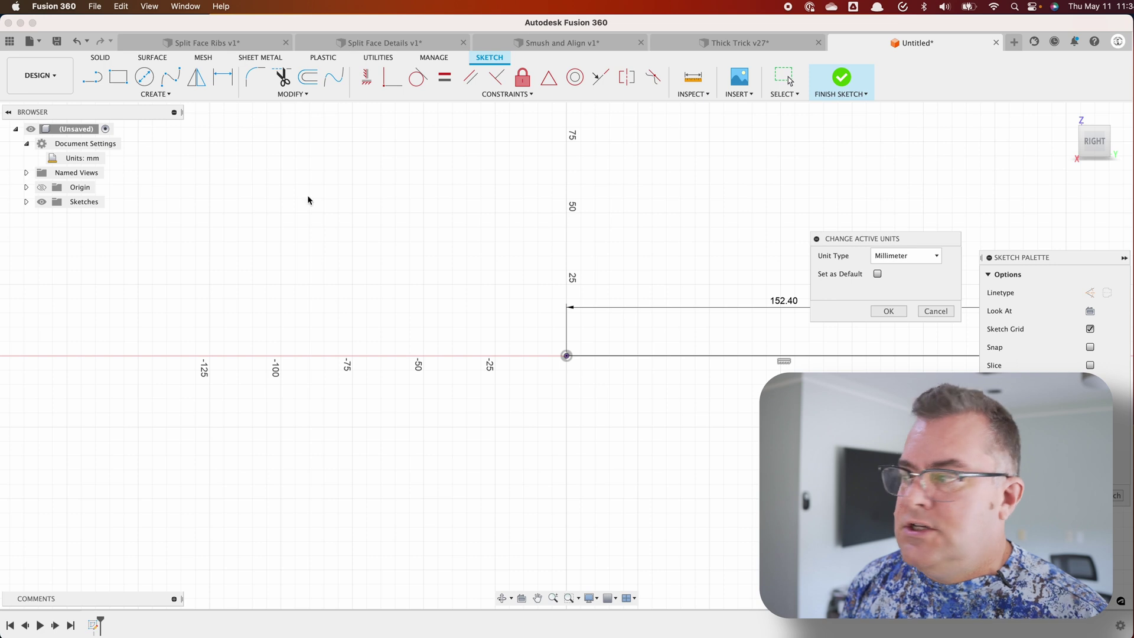
Switch the document units to Inch
{"action": "left_click", "coordinate": [892, 257]}
{"action": "left_click", "coordinate": [900, 309]}
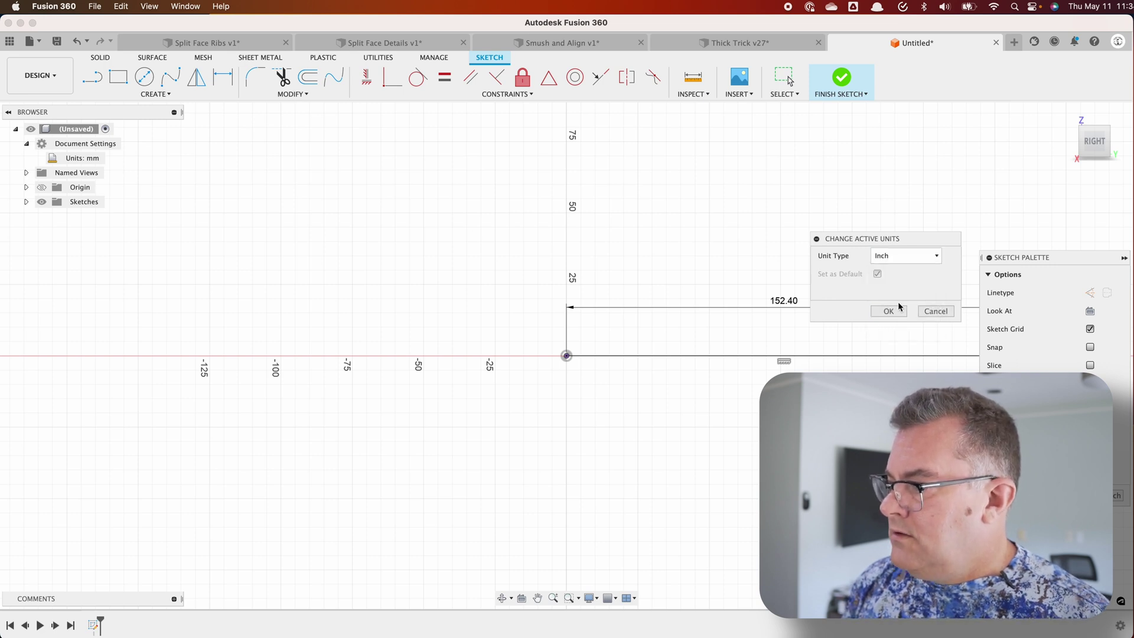
{"action": "left_click", "coordinate": [890, 311]}
Draw a second horizontal line typed as 60 mm, displayed as 2.362 in
{"action": "middle_click_drag", "start_coordinate": [736, 442], "coordinate": [465, 412]}
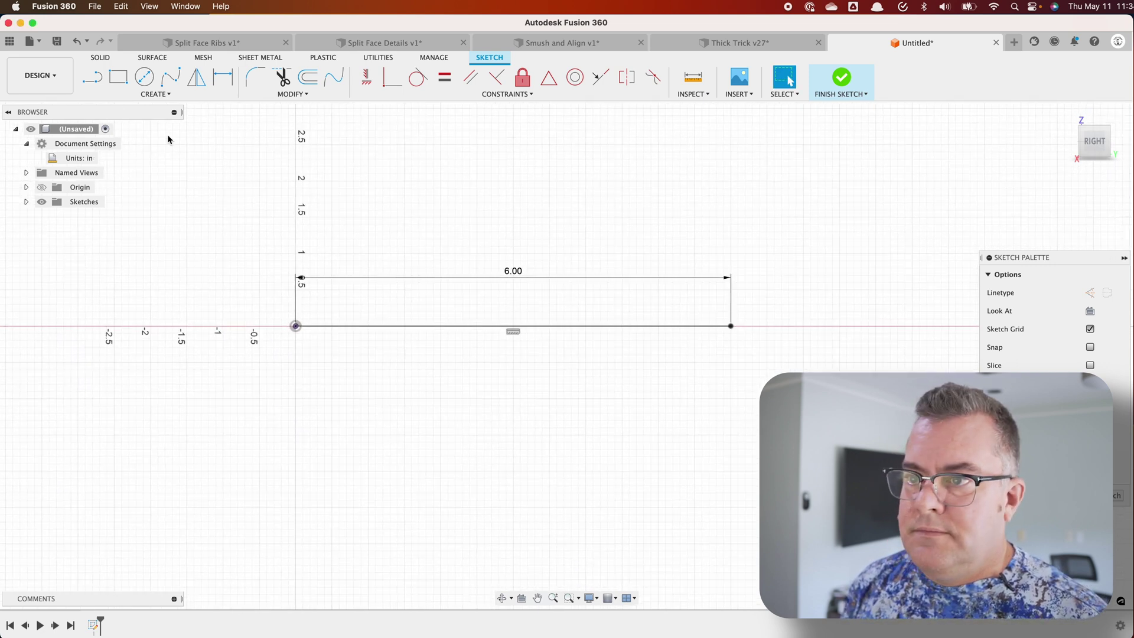
{"action": "left_click", "coordinate": [92, 77]}
{"action": "left_click", "coordinate": [350, 381]}
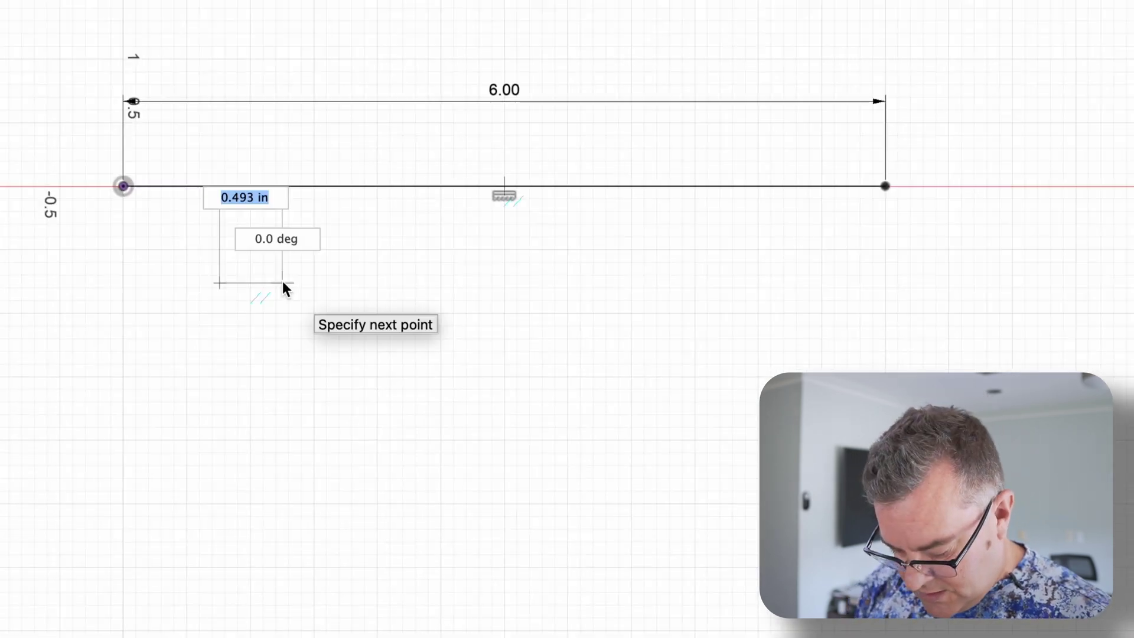
{"action": "type", "text": "60 "}
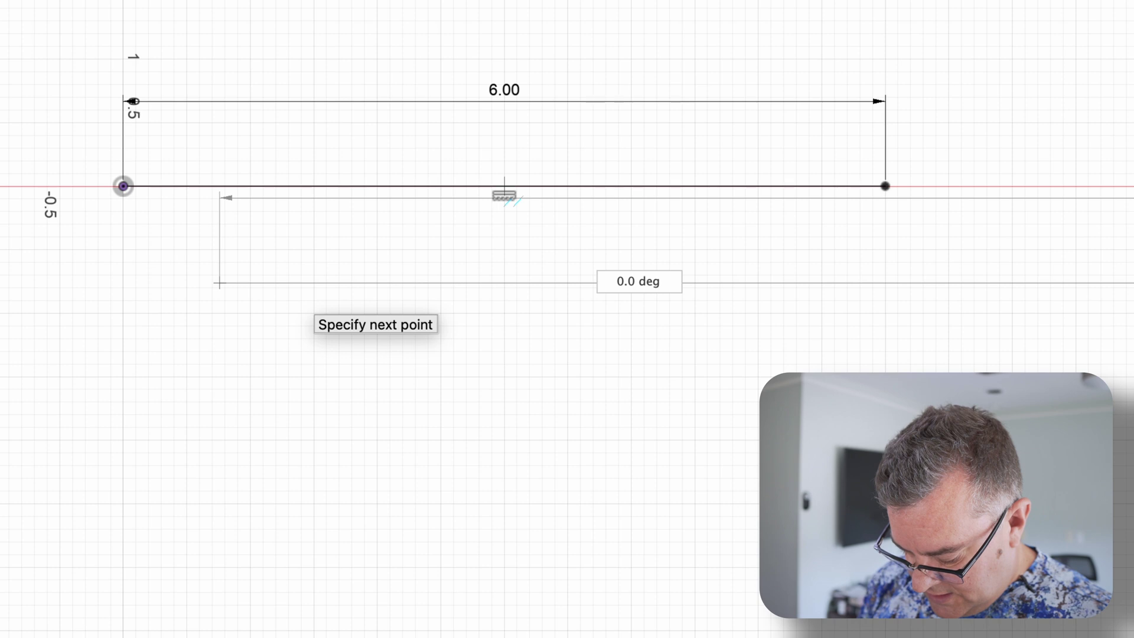
{"action": "type", "text": "mm"}
{"action": "key", "text": "Tab"}
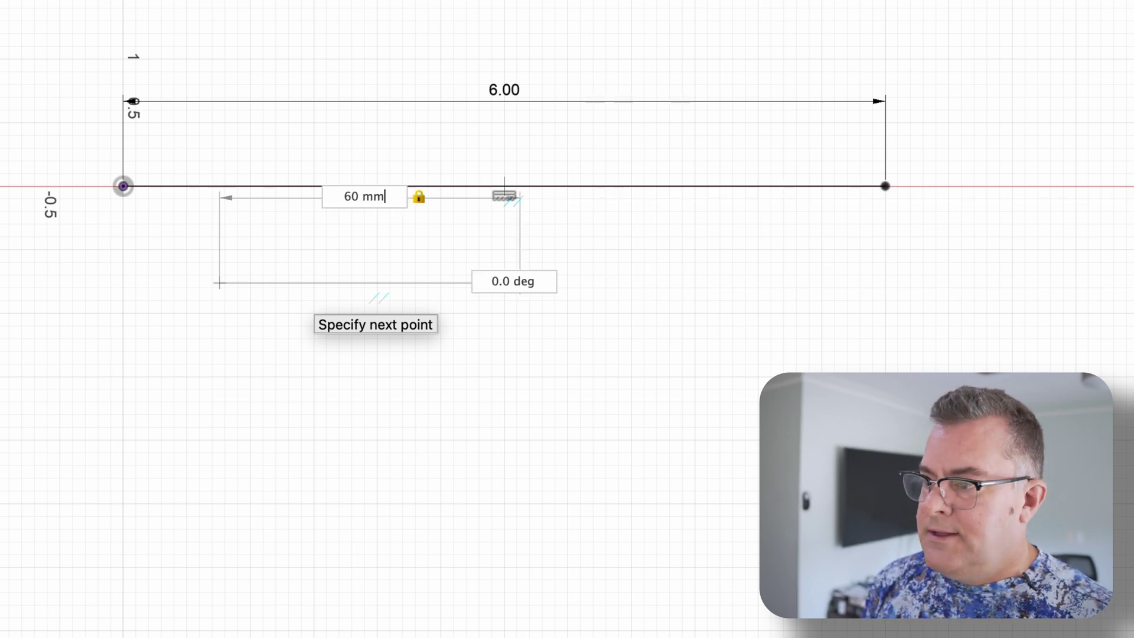
{"action": "key", "text": "Return"}
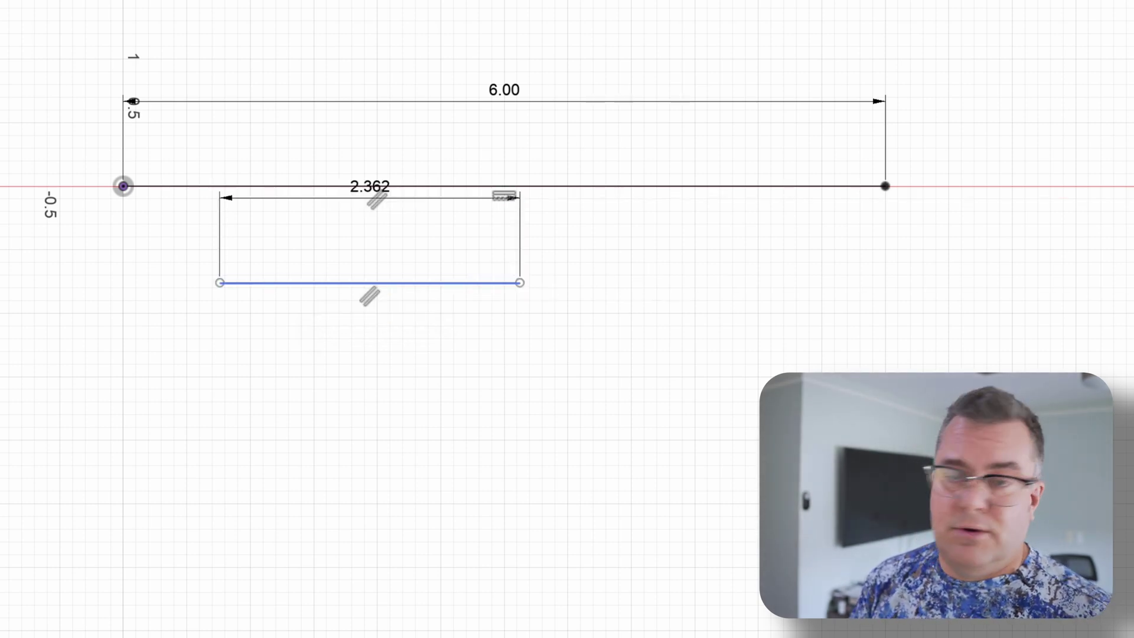